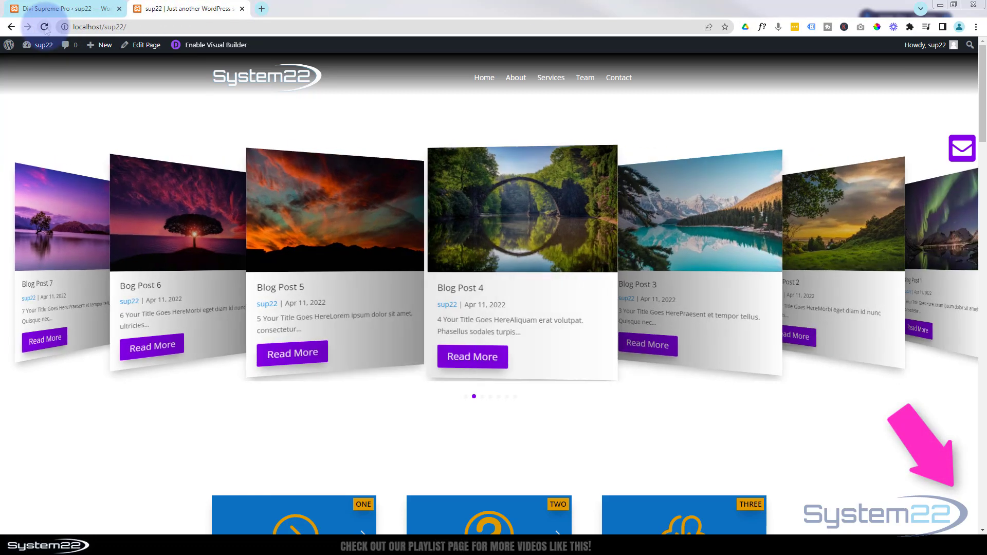
# Step: Reload the live page twice to preview the Software Sale popup, then close it
pyautogui.click(45, 27)
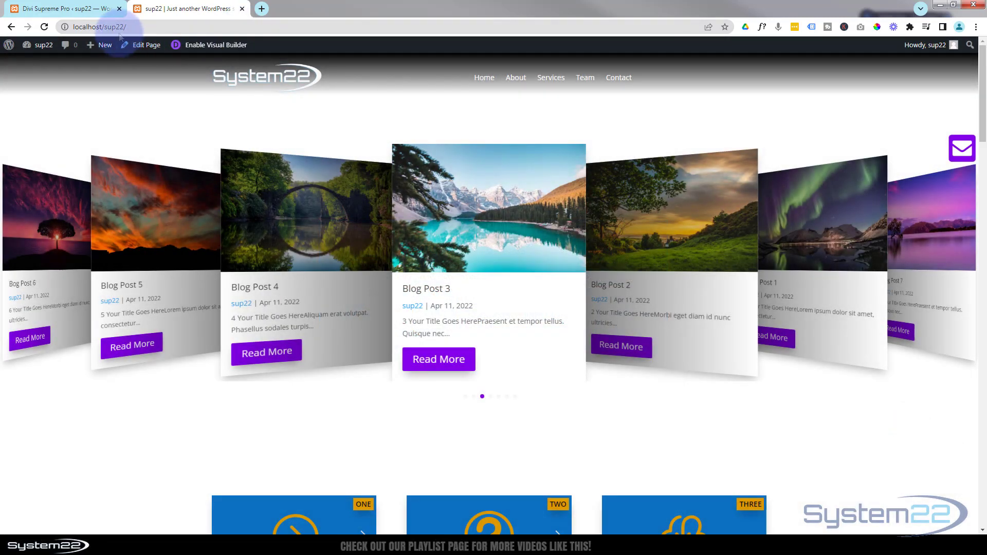
pyautogui.click(45, 29)
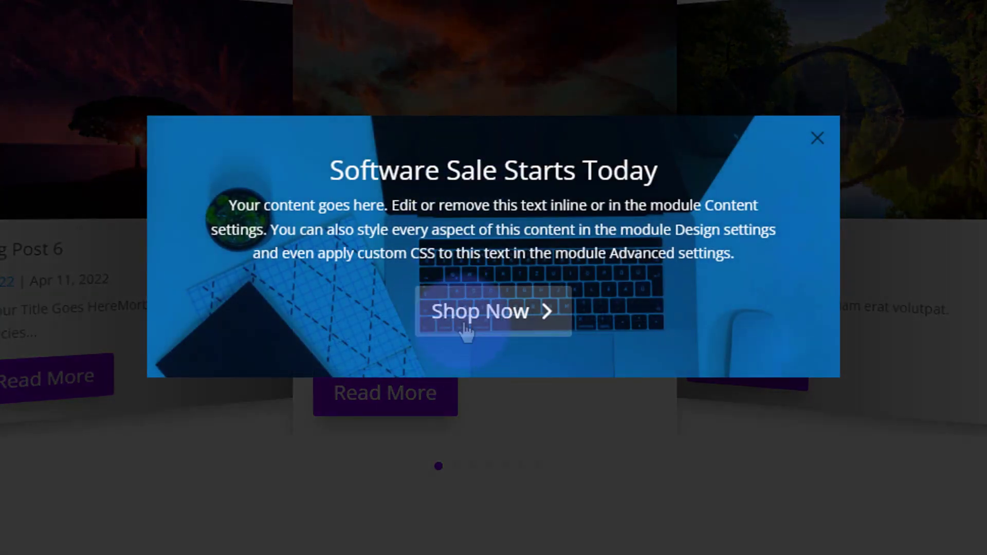
pyautogui.click(819, 142)
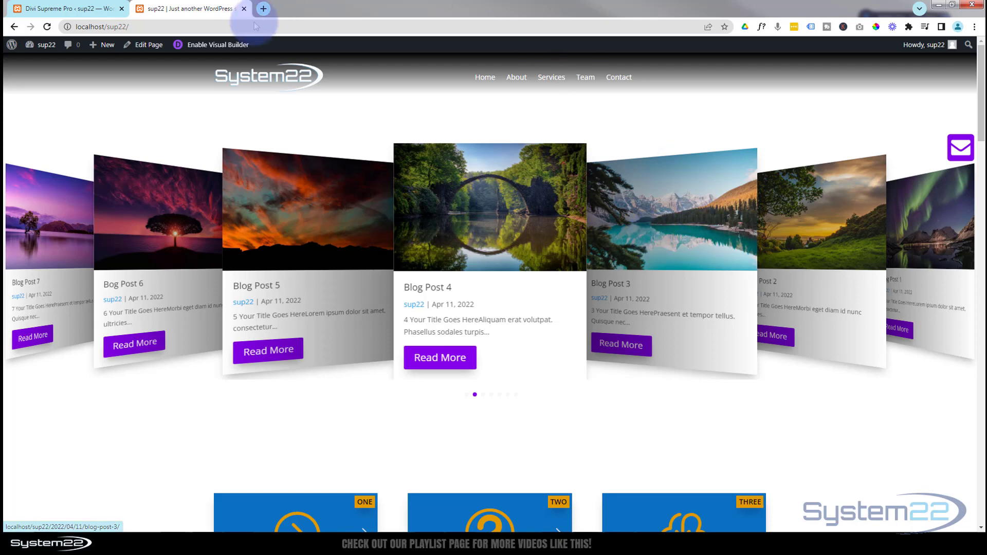
# Step: Open the homepage in the Visual Builder and save Divi Supreme Pro settings with Divi Popup enabled
pyautogui.click(226, 46)
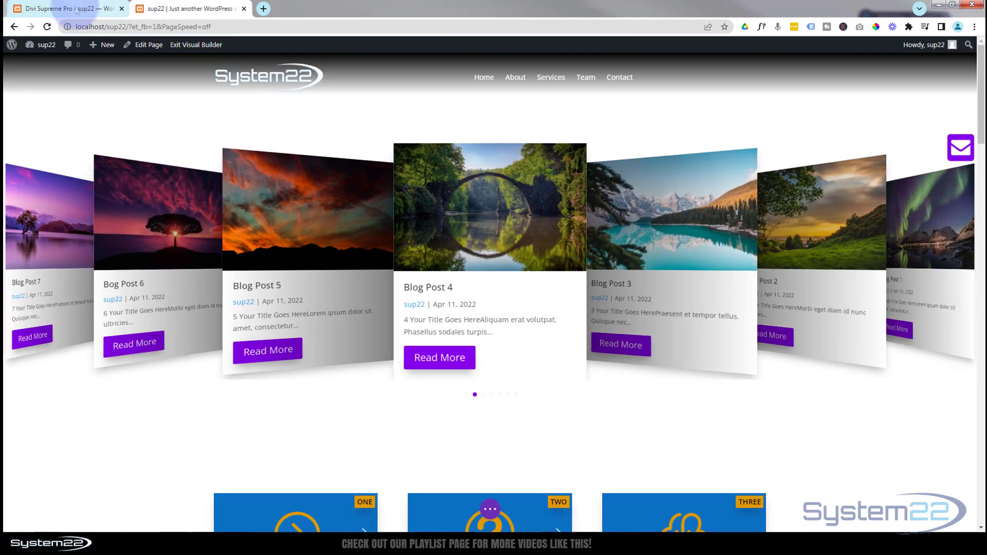
pyautogui.click(77, 9)
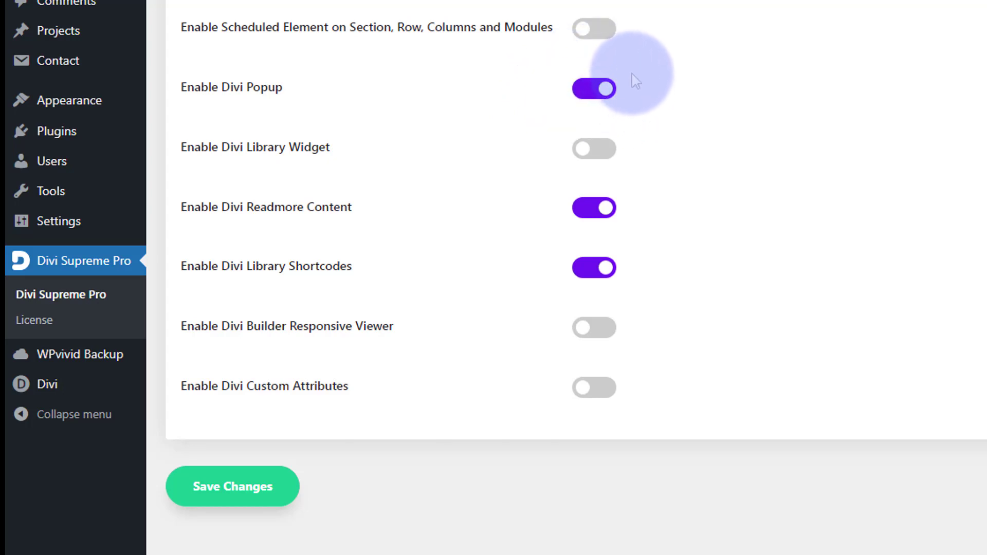
pyautogui.click(229, 494)
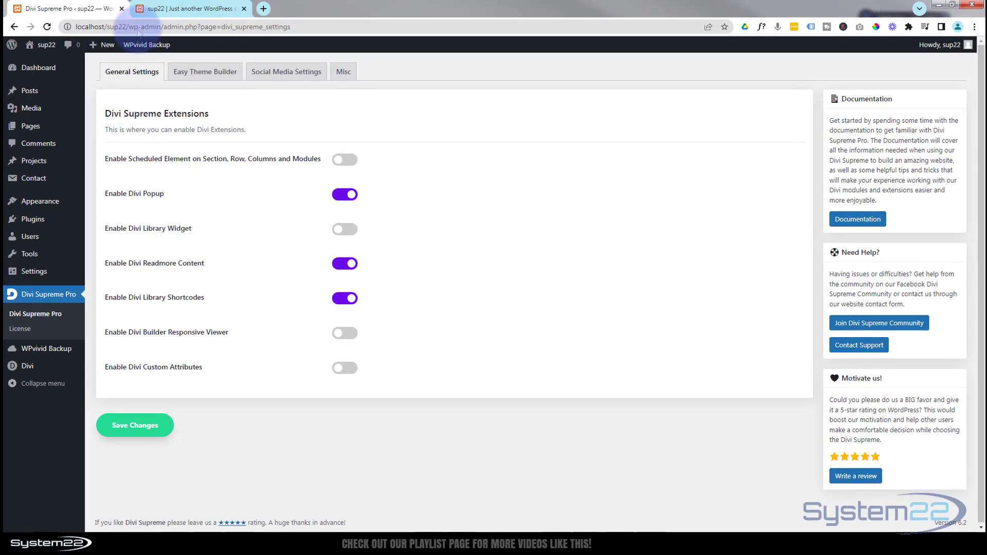
pyautogui.click(186, 13)
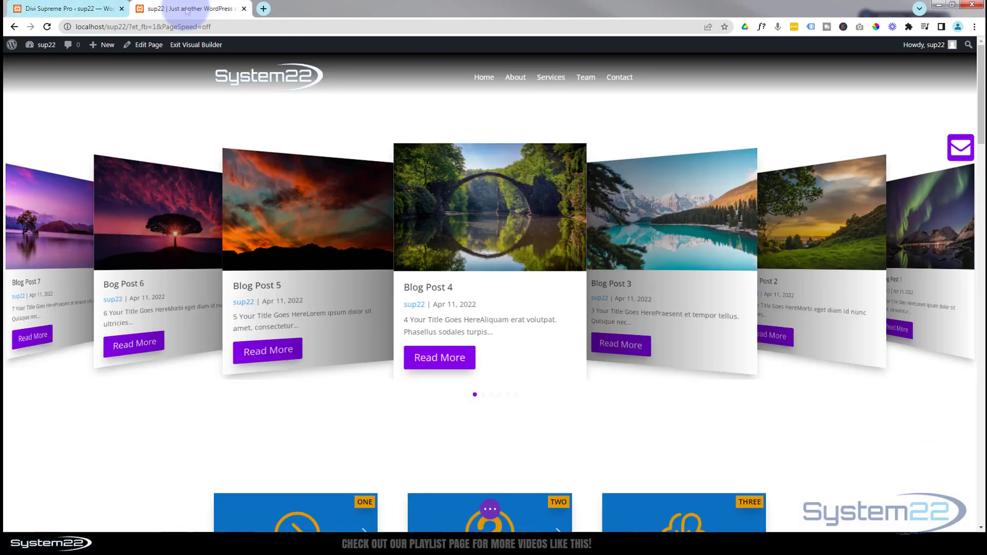
# Step: Scroll down to the three red Step cards and bring up the Step 2 module's controls
pyautogui.scroll(-6, 149, 293)
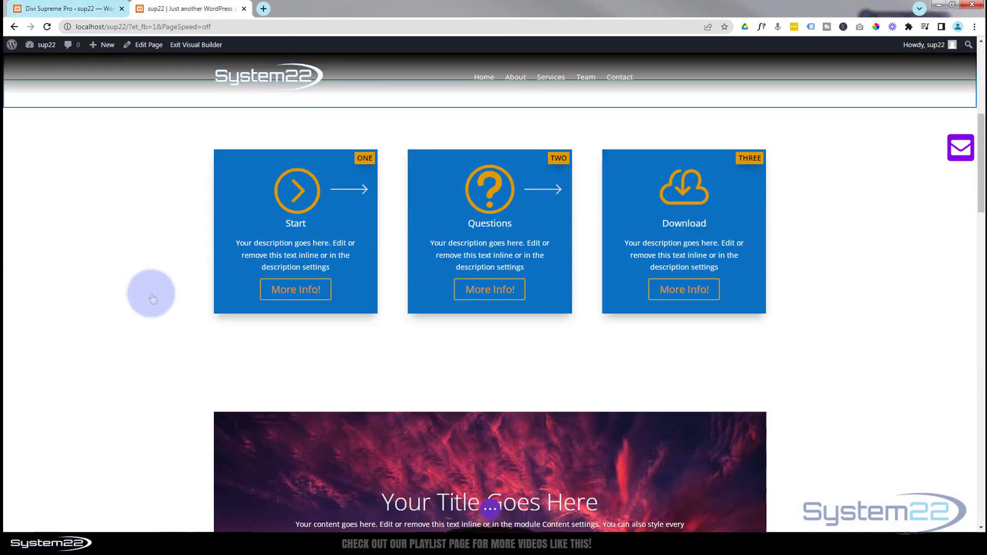
pyautogui.scroll(-10, 153, 298)
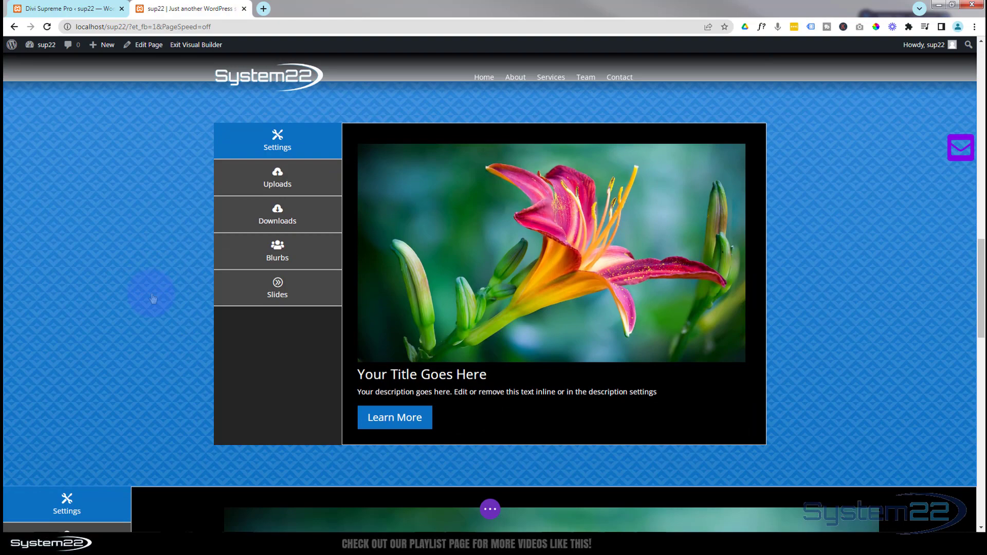
pyautogui.scroll(-10, 153, 298)
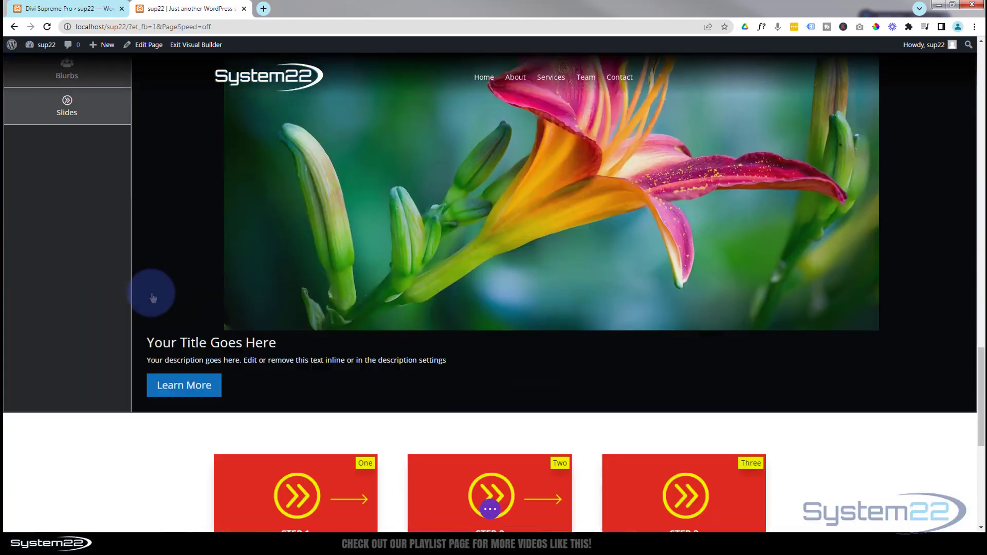
pyautogui.scroll(-5, 153, 297)
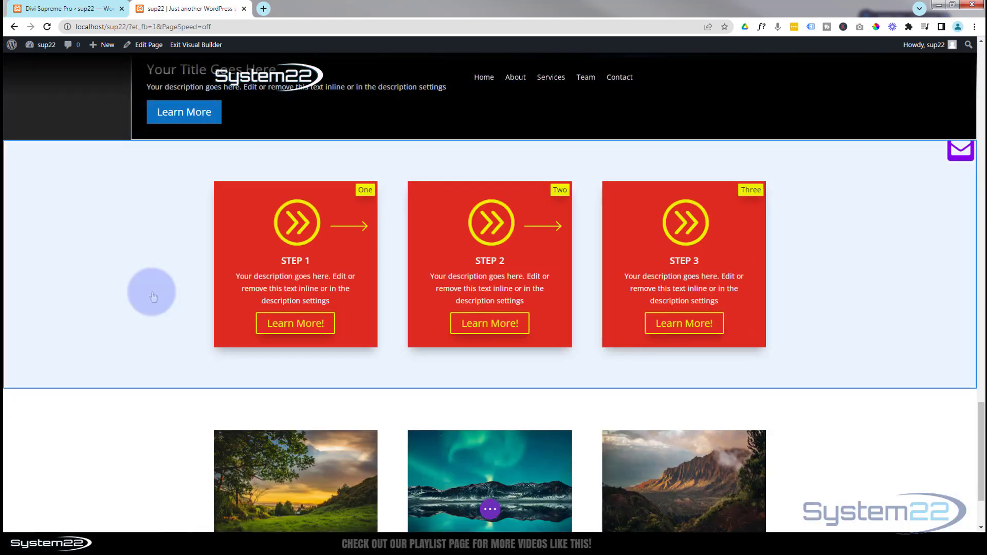
pyautogui.scroll(-2, 152, 297)
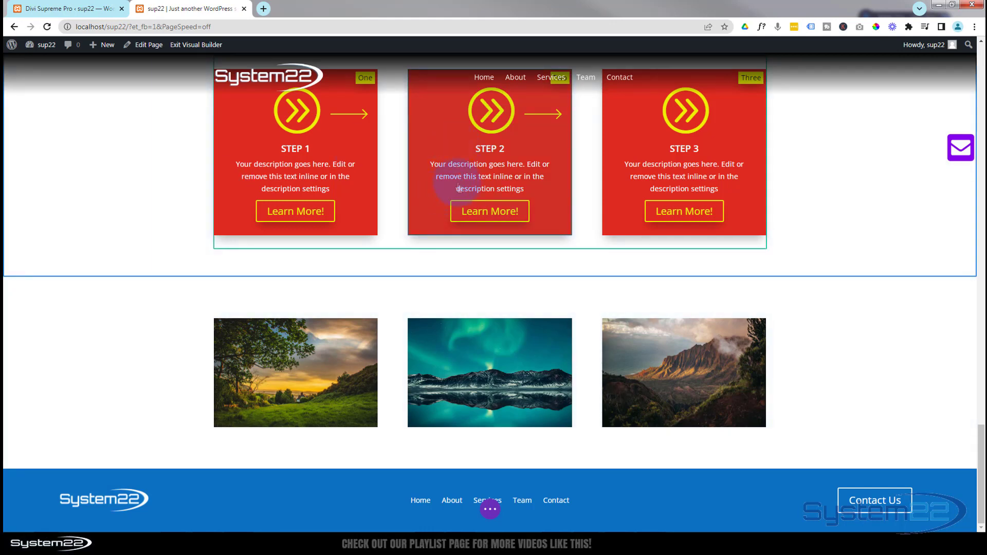
pyautogui.moveTo(459, 187)
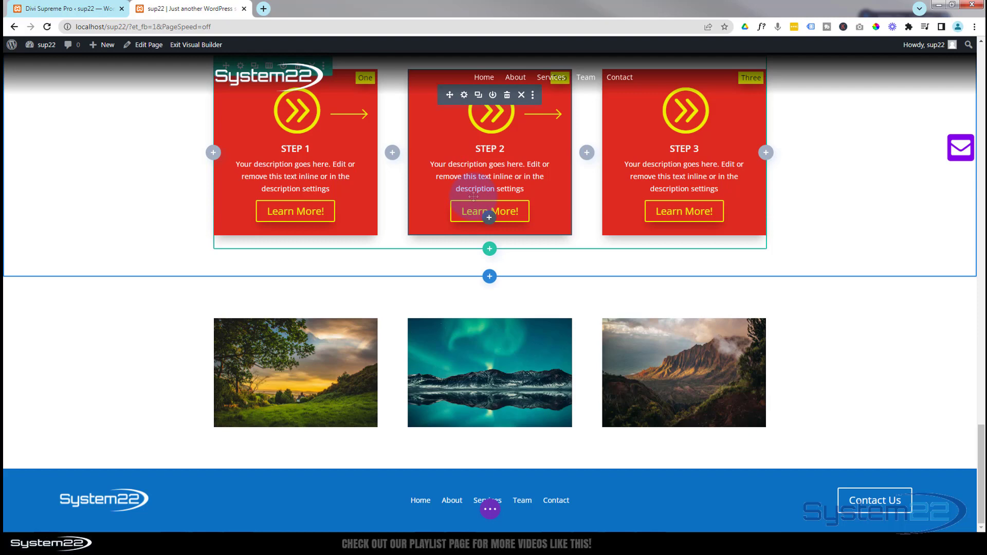
# Step: Add a Call To Action module below Step 2 titled 'Software Sale On Today For 3 Days!'
pyautogui.click(490, 218)
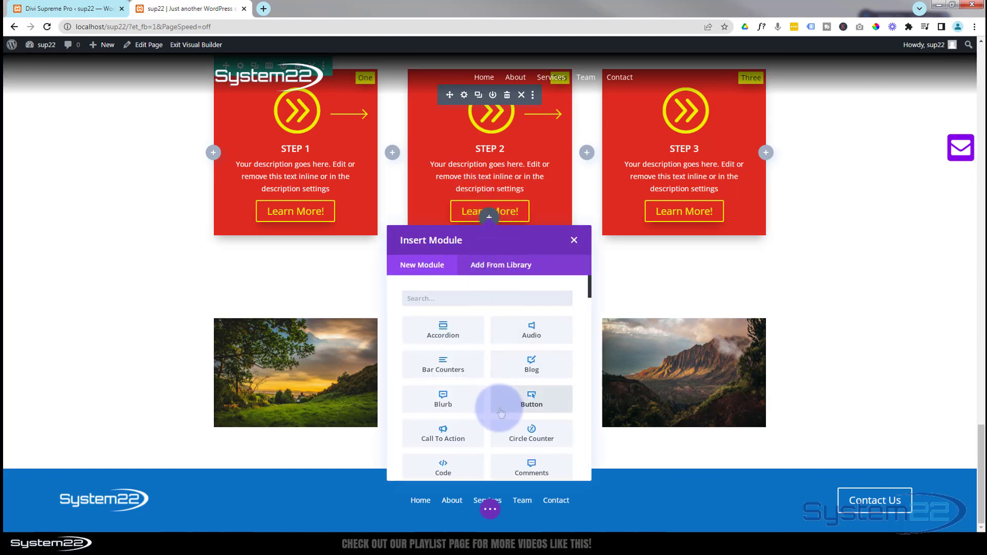
pyautogui.scroll(-1, 469, 383)
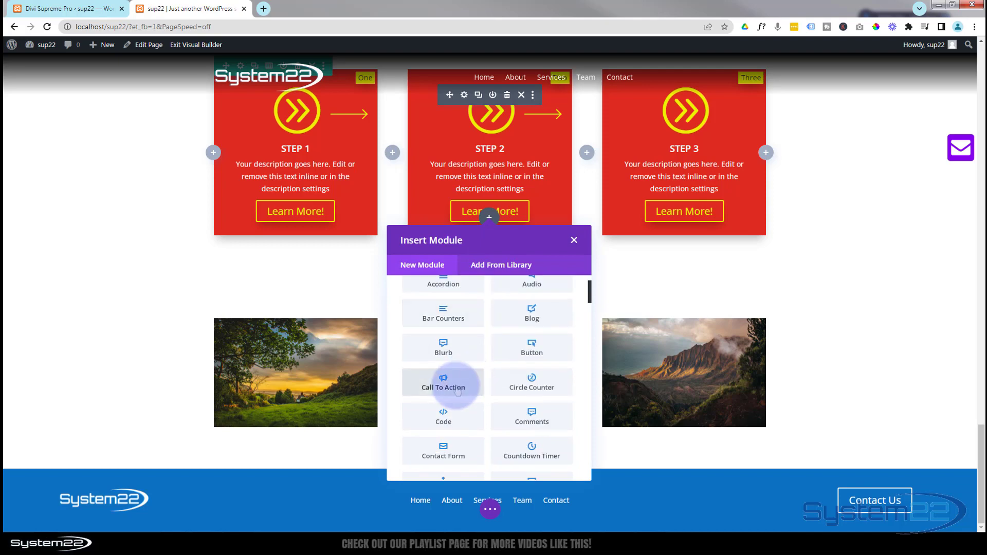
pyautogui.click(457, 391)
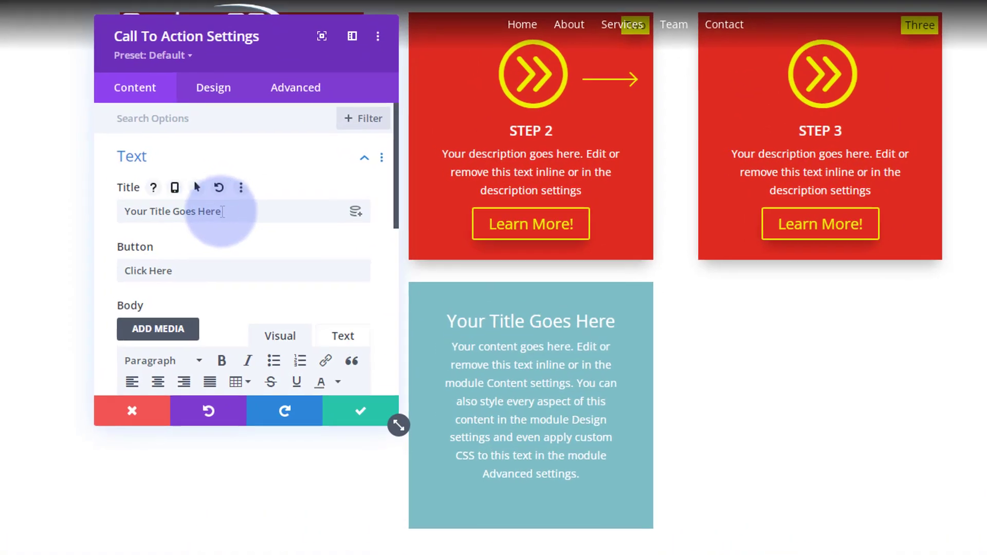
pyautogui.moveTo(222, 212); pyautogui.dragTo(120, 210)
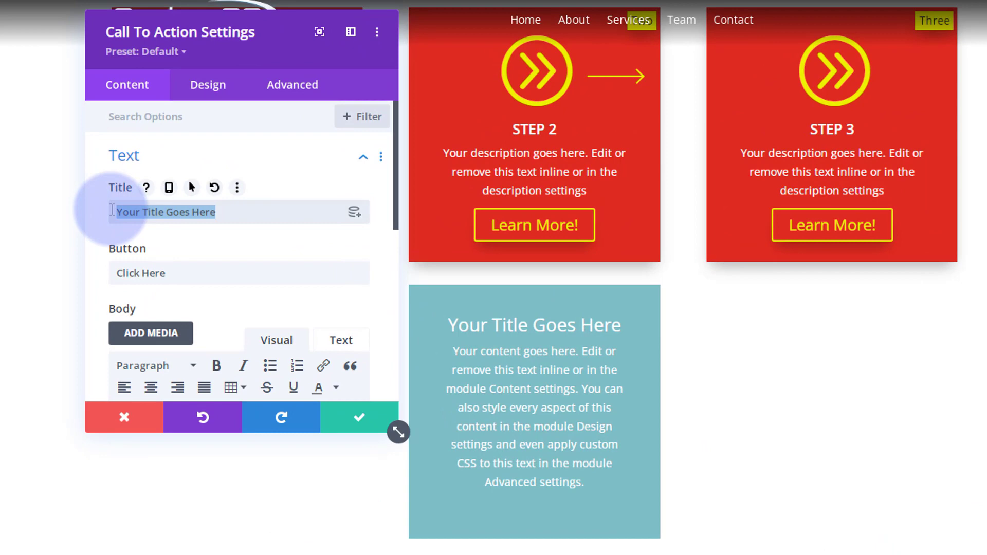
pyautogui.write('Soft')
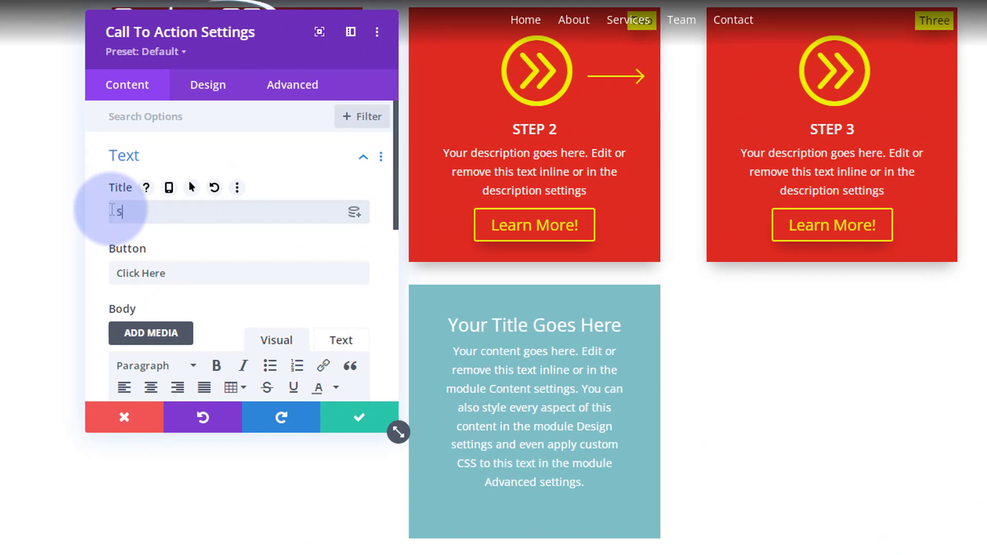
pyautogui.write('ware Sale On')
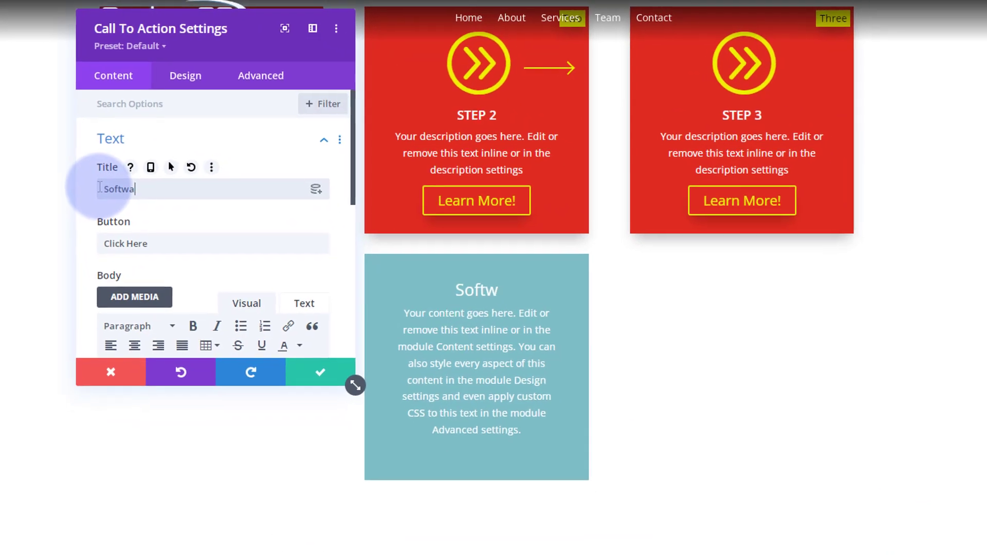
pyautogui.write(' To')
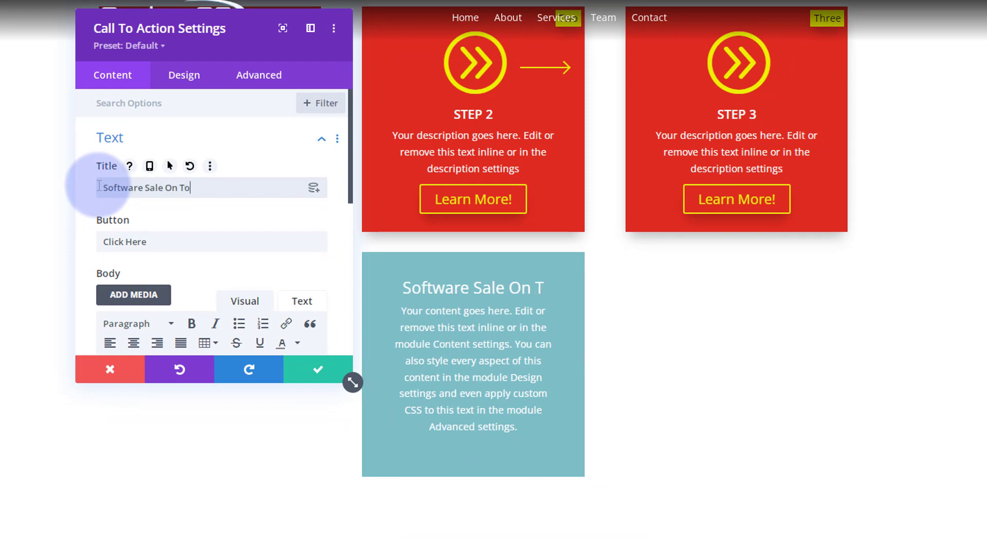
pyautogui.write('day For ')
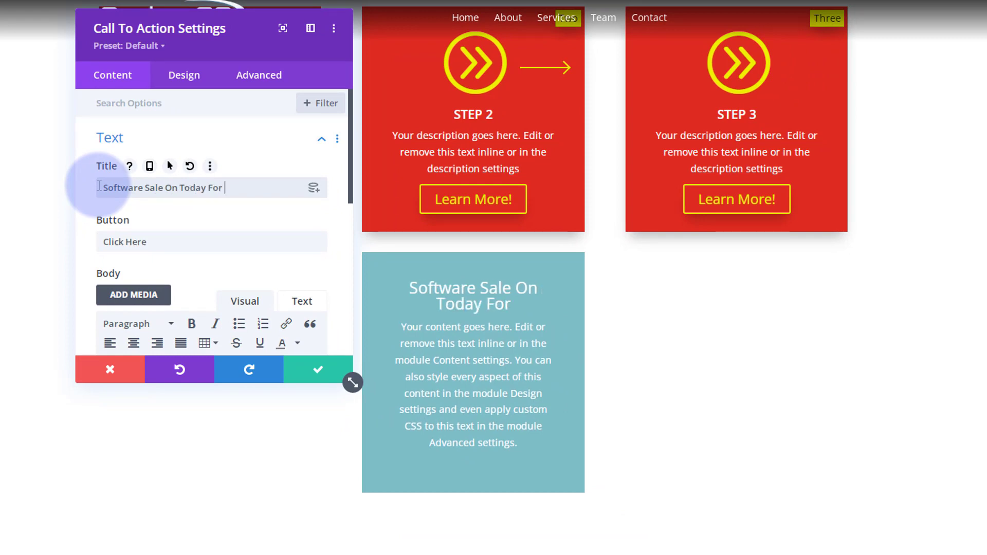
pyautogui.write('3')
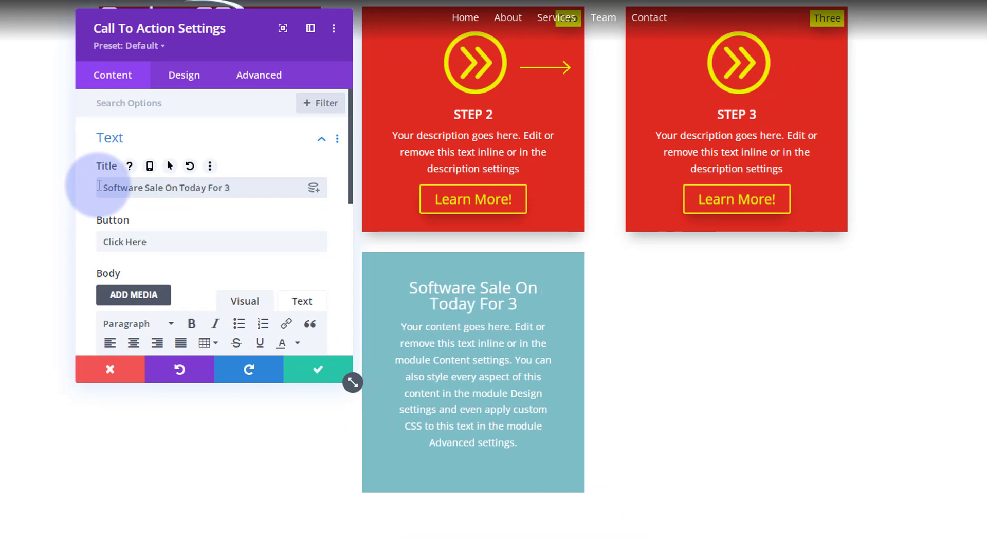
pyautogui.write(' Days!')
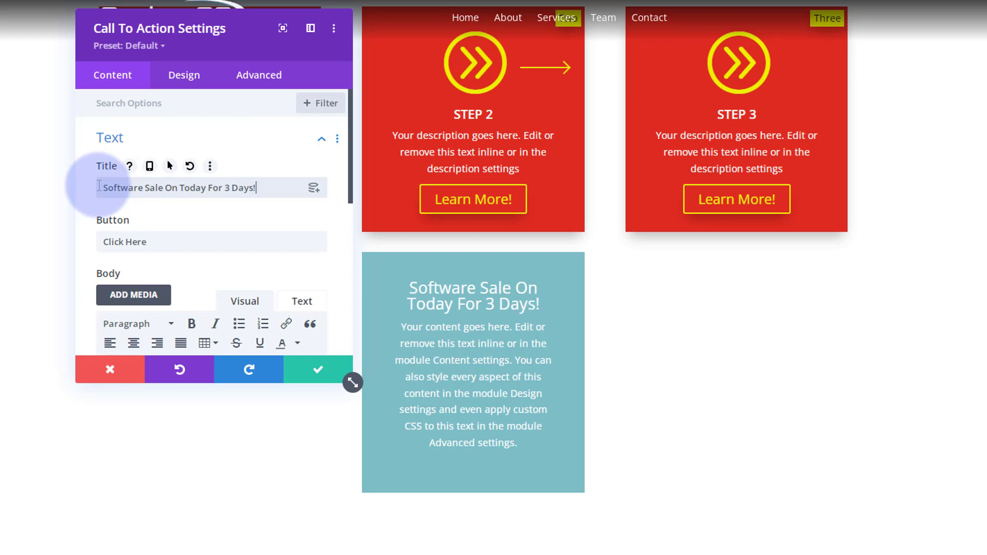
# Step: Select the placeholder body paragraph and check its text format options
pyautogui.scroll(-3, 175, 215)
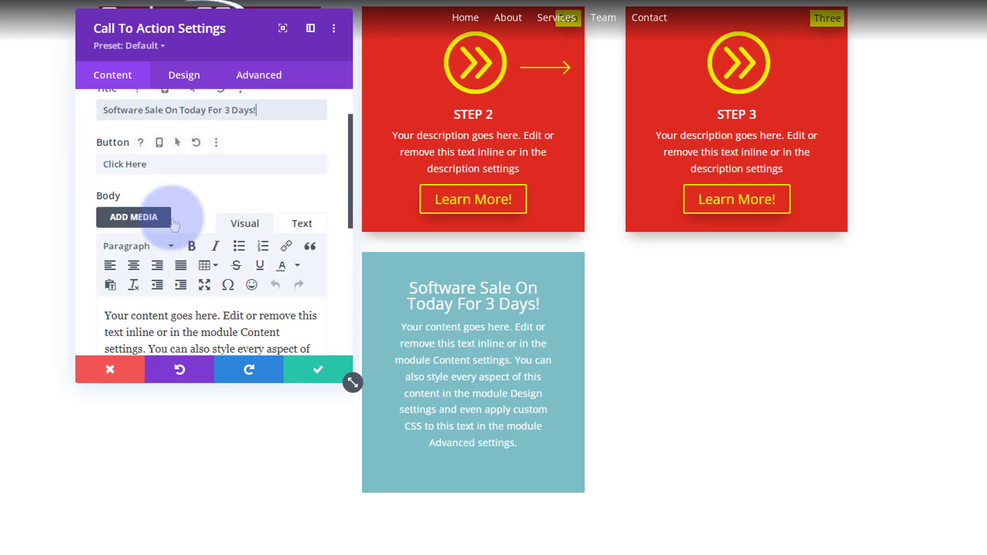
pyautogui.moveTo(105, 254); pyautogui.dragTo(257, 339)
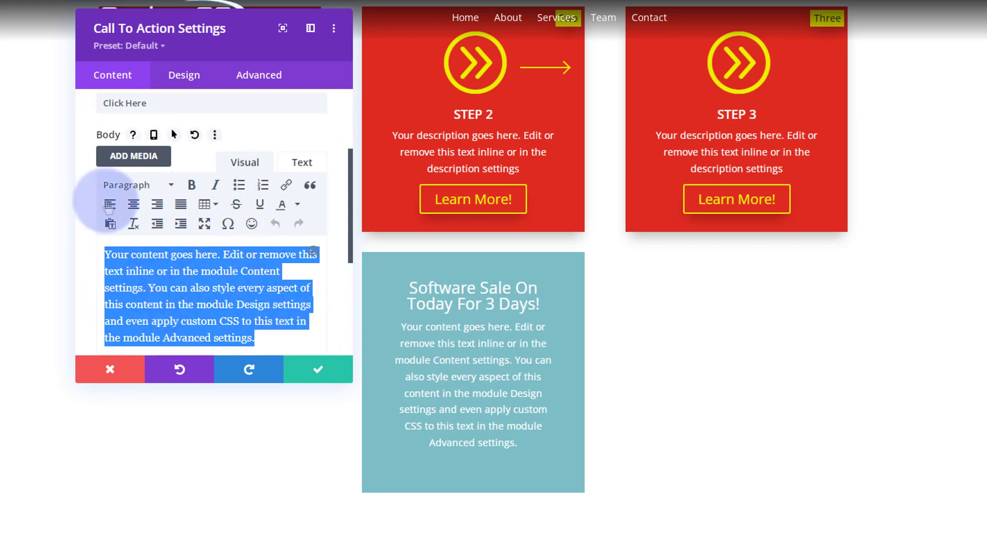
pyautogui.click(134, 185)
pyautogui.click(128, 213)
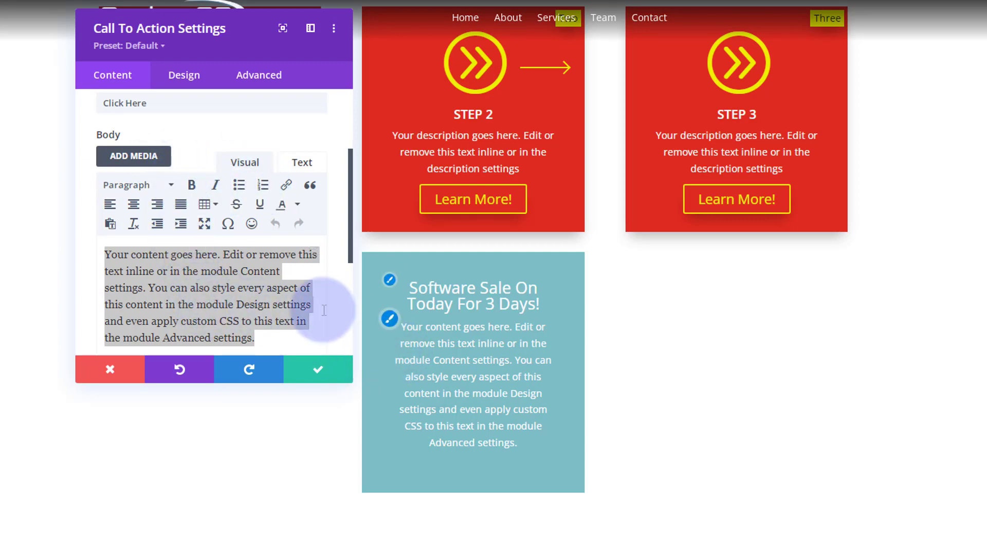
# Step: Replace the button label 'Click Here' with 'Shop Now'
pyautogui.scroll(3, 208, 262)
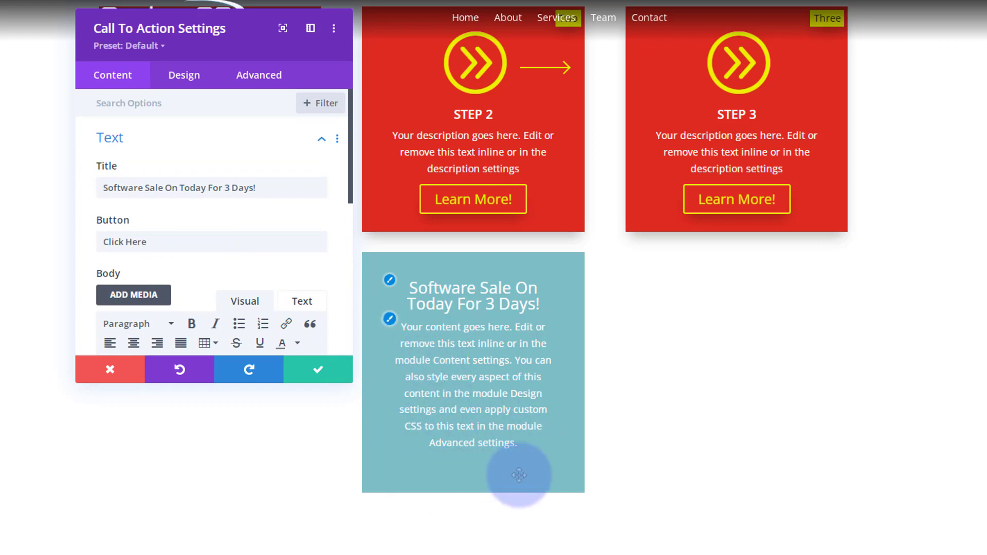
pyautogui.moveTo(159, 159)
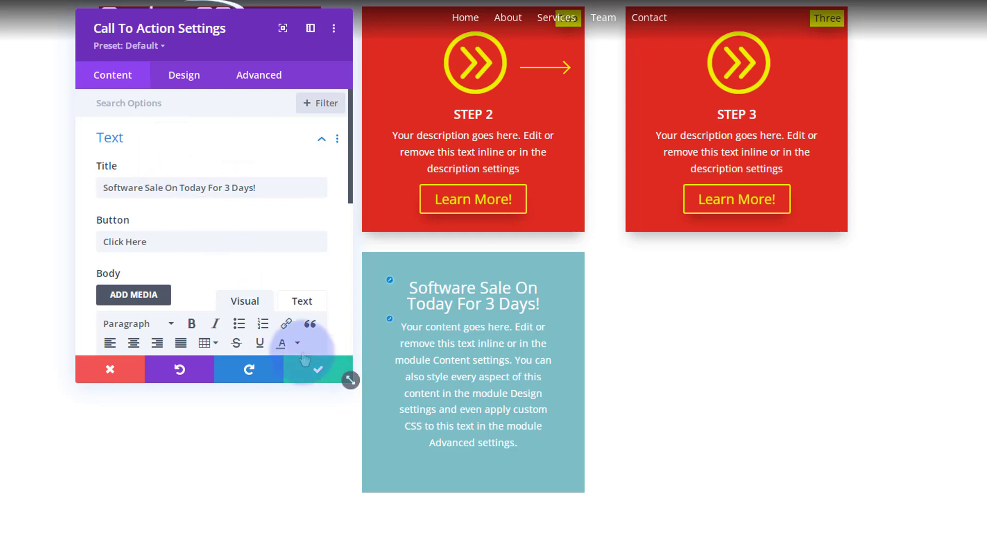
pyautogui.moveTo(149, 239)
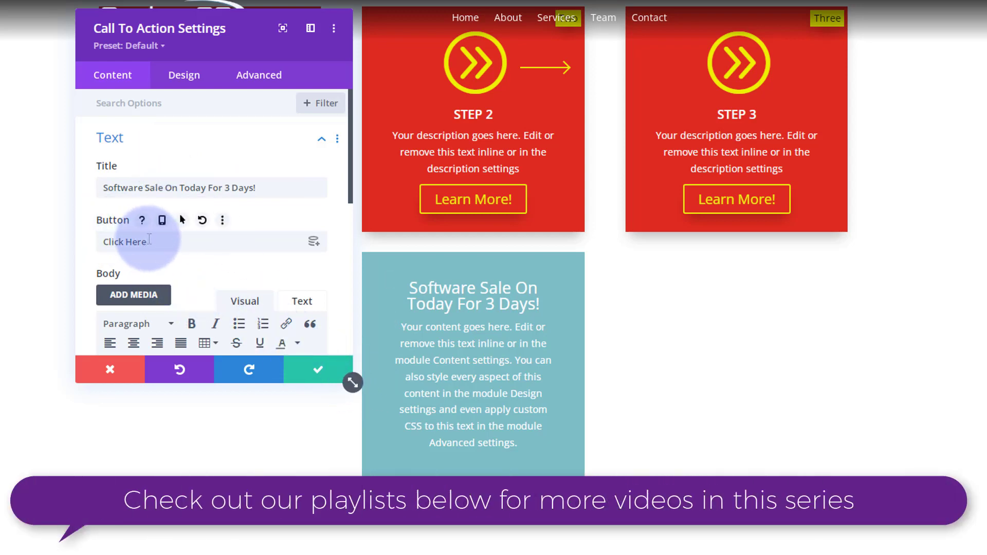
pyautogui.moveTo(148, 241); pyautogui.dragTo(96, 245)
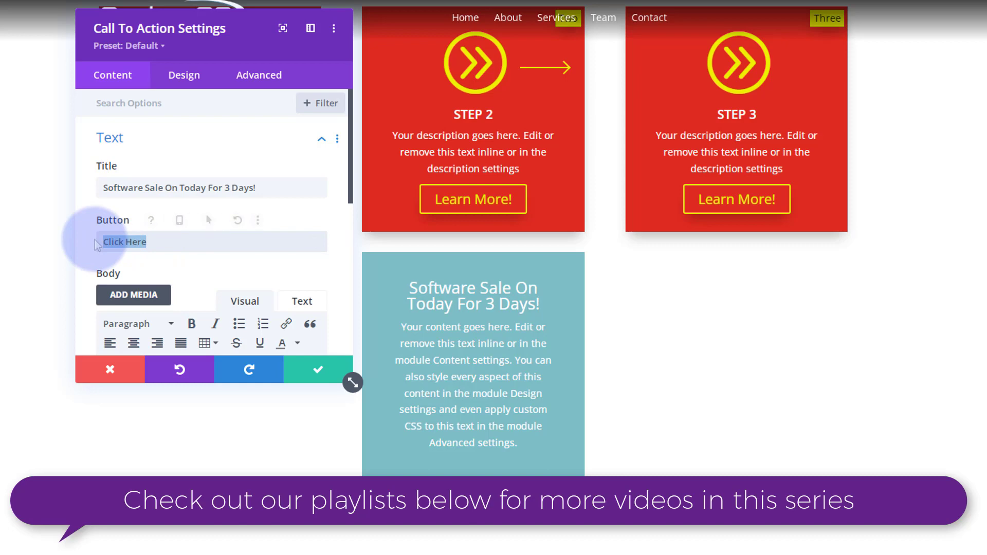
pyautogui.write('Shop Now')
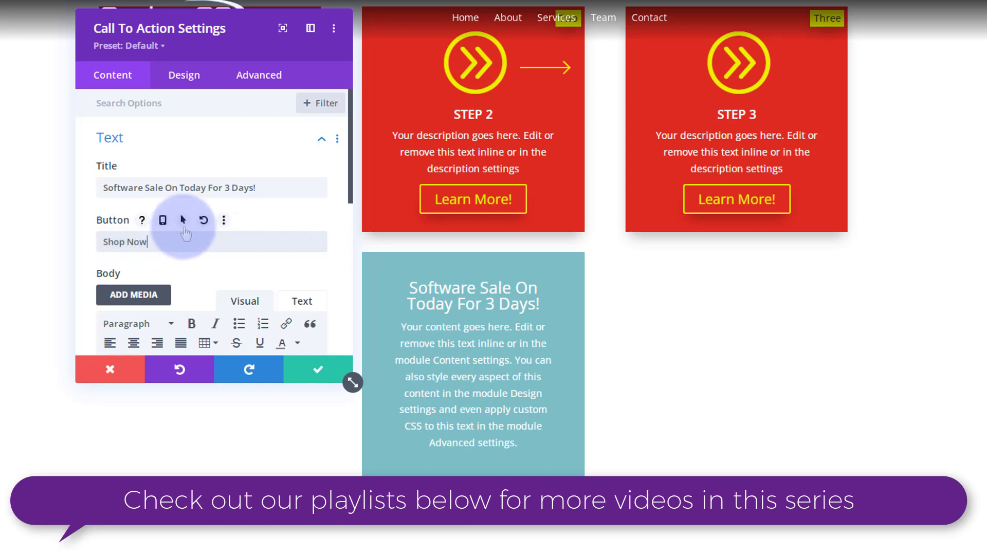
pyautogui.scroll(-5, 183, 229)
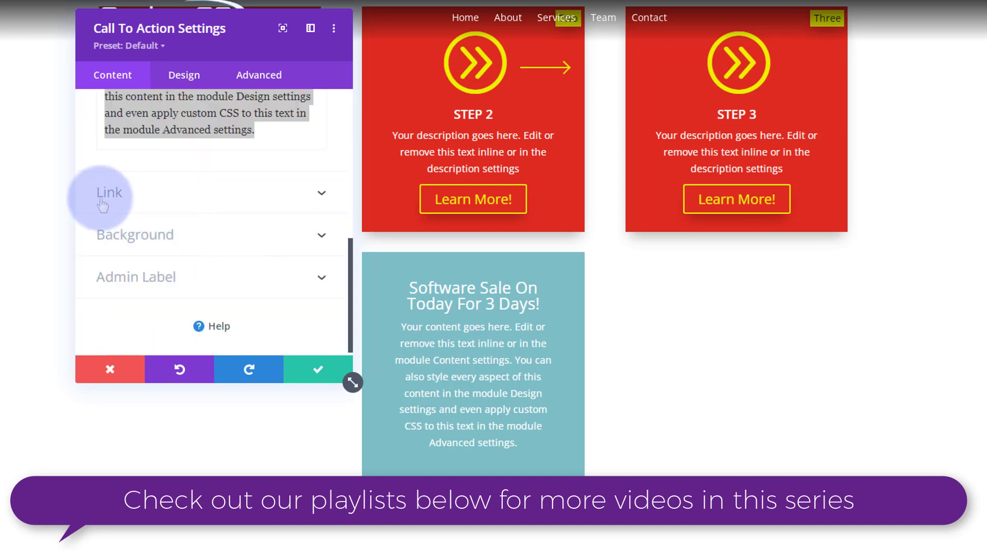
# Step: Set the button link URL to '#' with the link target In The Same Window
pyautogui.click(214, 202)
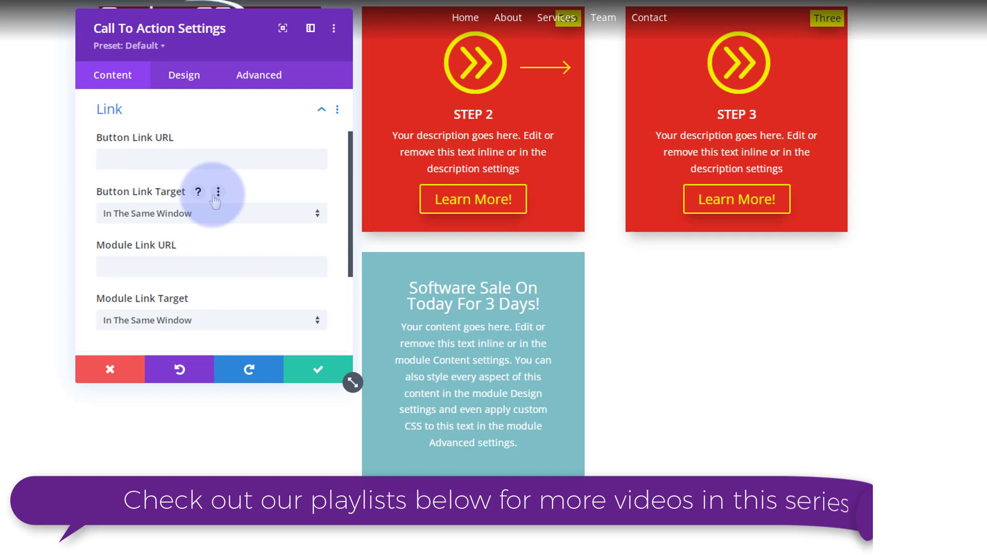
pyautogui.click(101, 138)
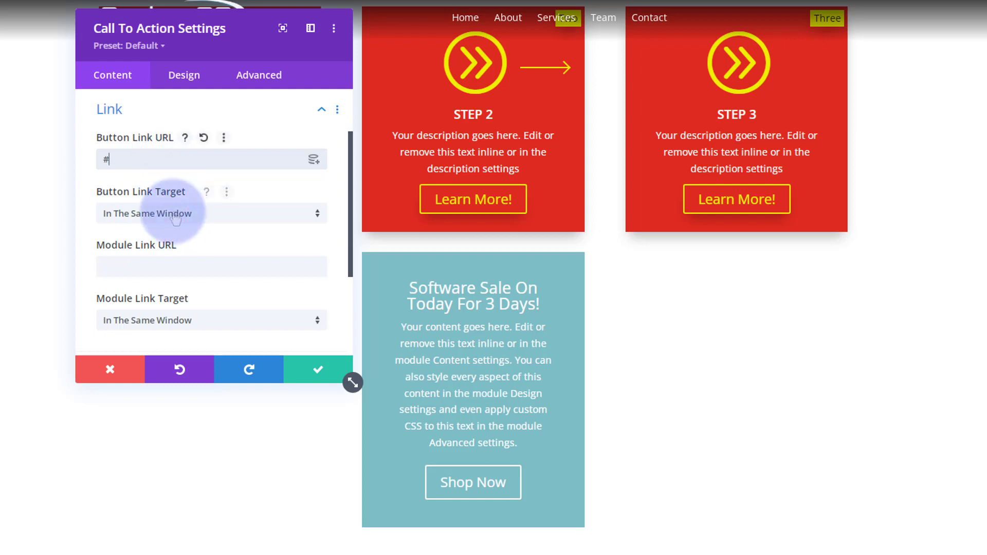
pyautogui.click(211, 212)
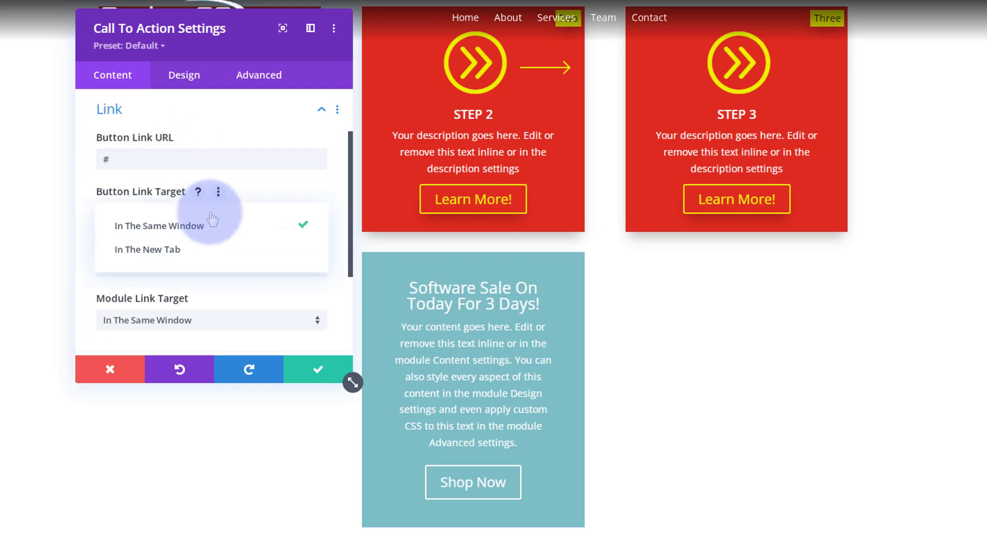
pyautogui.click(90, 217)
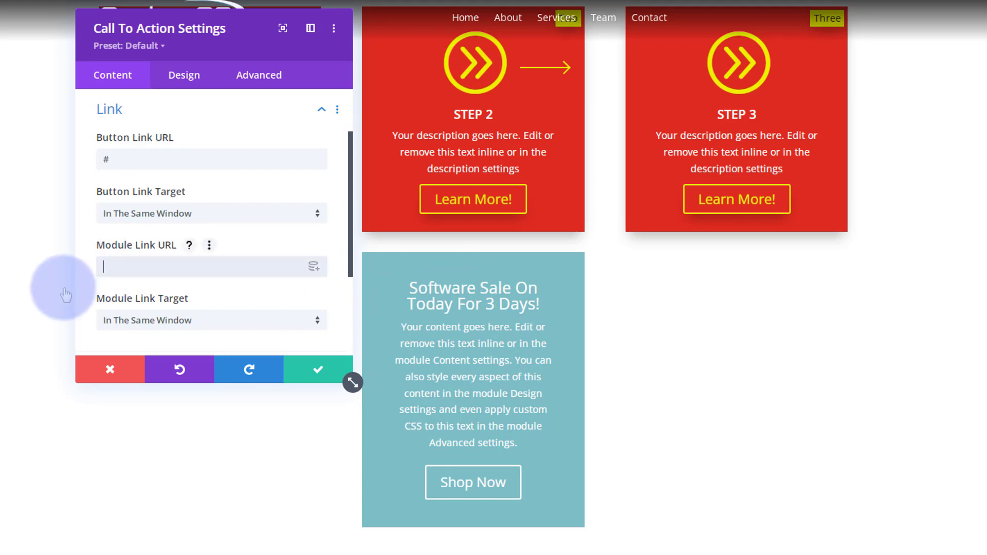
pyautogui.click(112, 278)
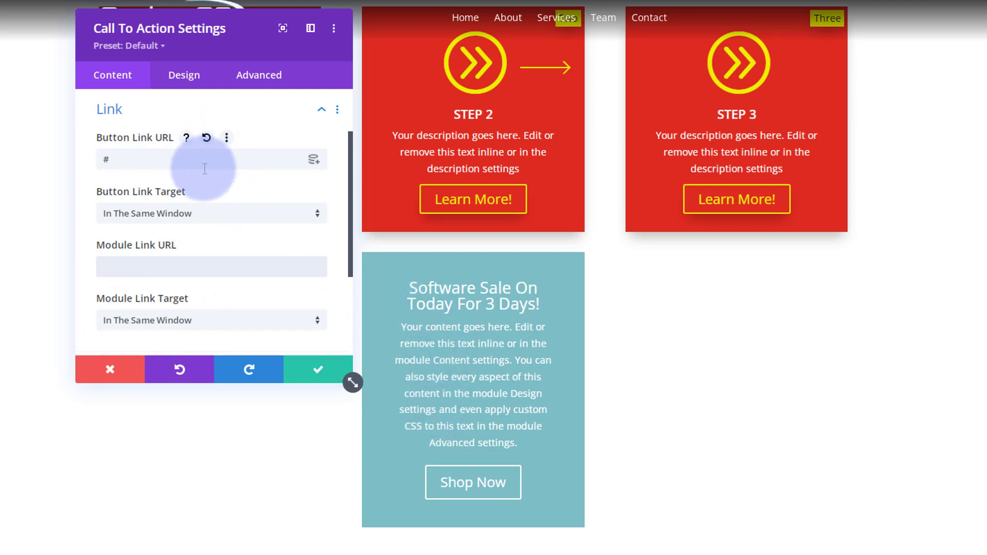
pyautogui.scroll(-3, 205, 168)
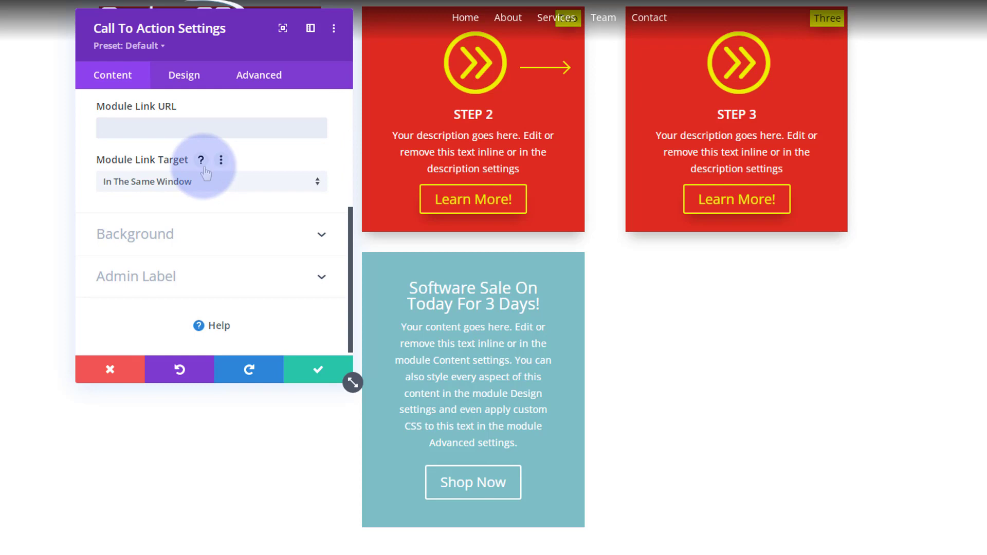
# Step: Give the call-to-action a blue background, then the laptop photo pexels-david-3712595.jpg as background image
pyautogui.click(191, 235)
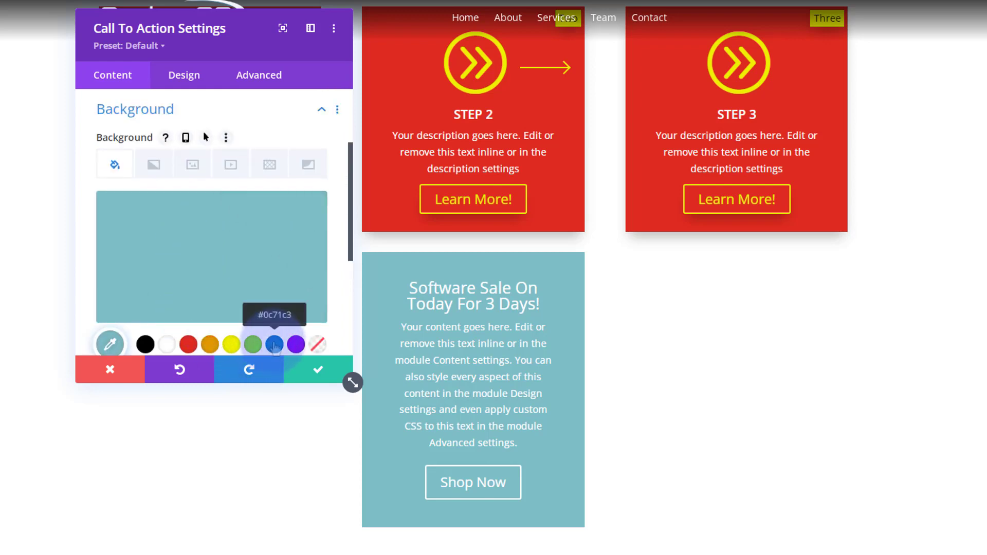
pyautogui.click(274, 346)
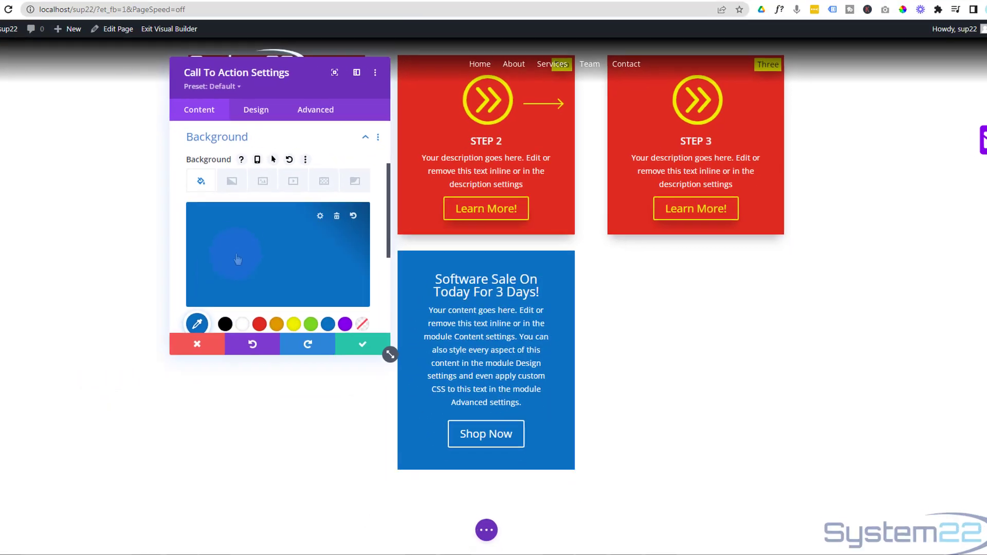
pyautogui.click(263, 185)
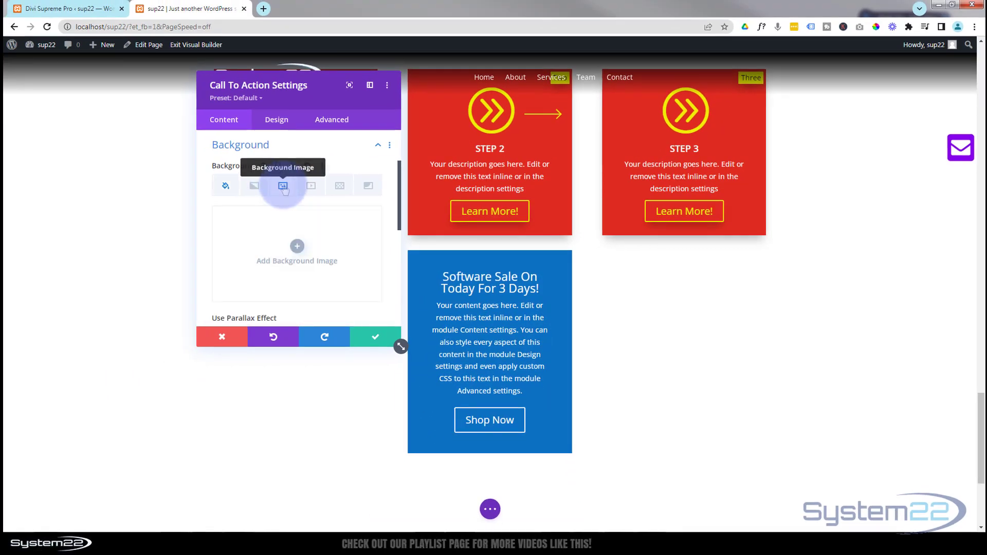
pyautogui.click(294, 248)
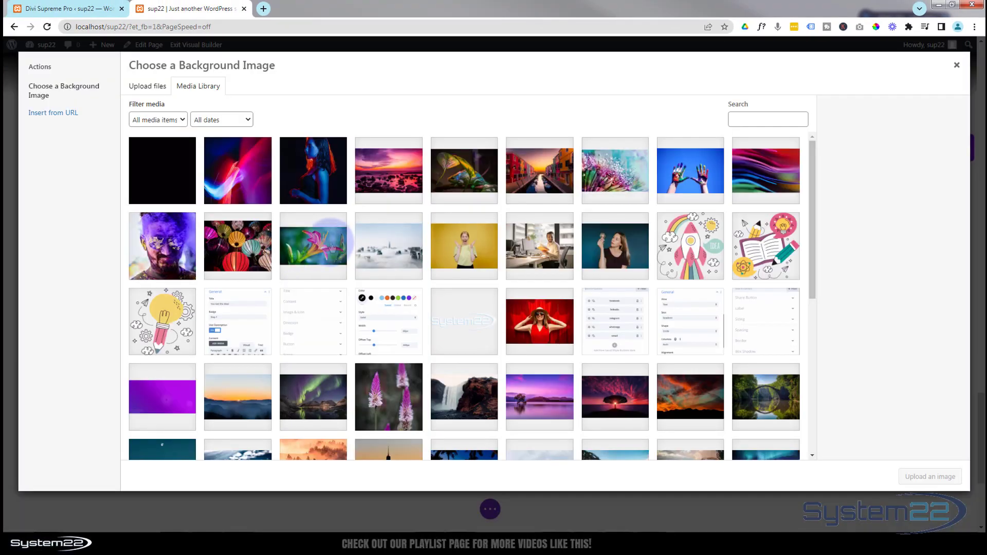
pyautogui.scroll(-3, 330, 244)
pyautogui.scroll(-2, 331, 247)
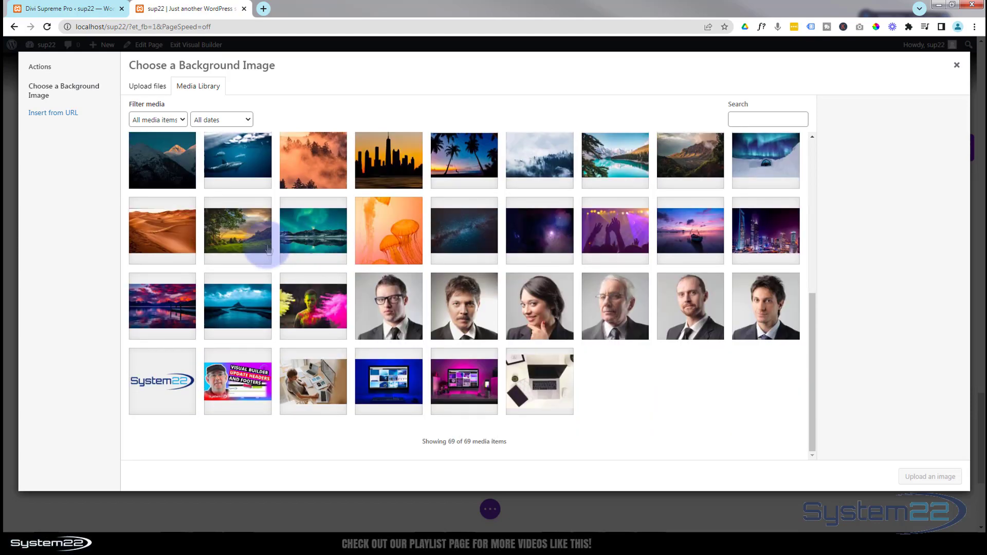
pyautogui.click(546, 395)
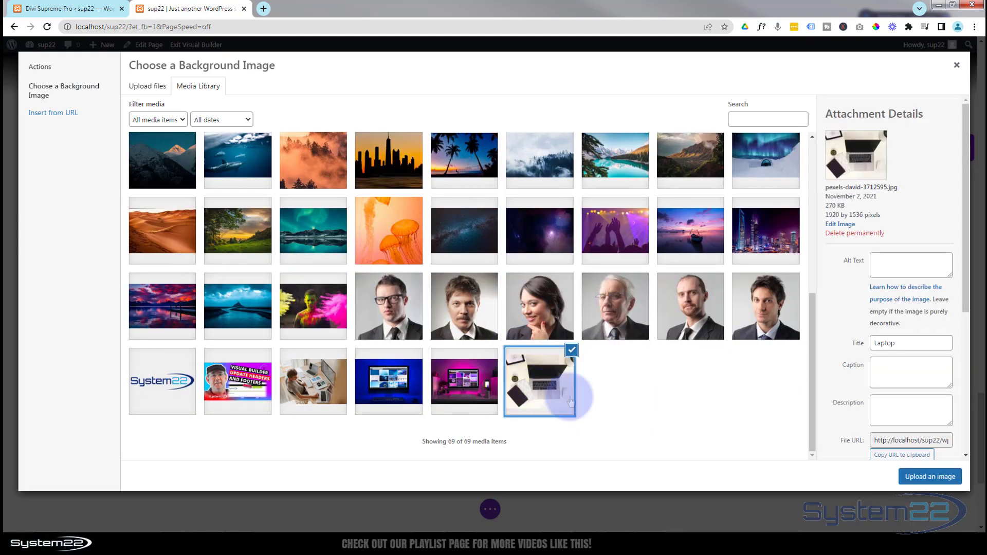
pyautogui.click(917, 478)
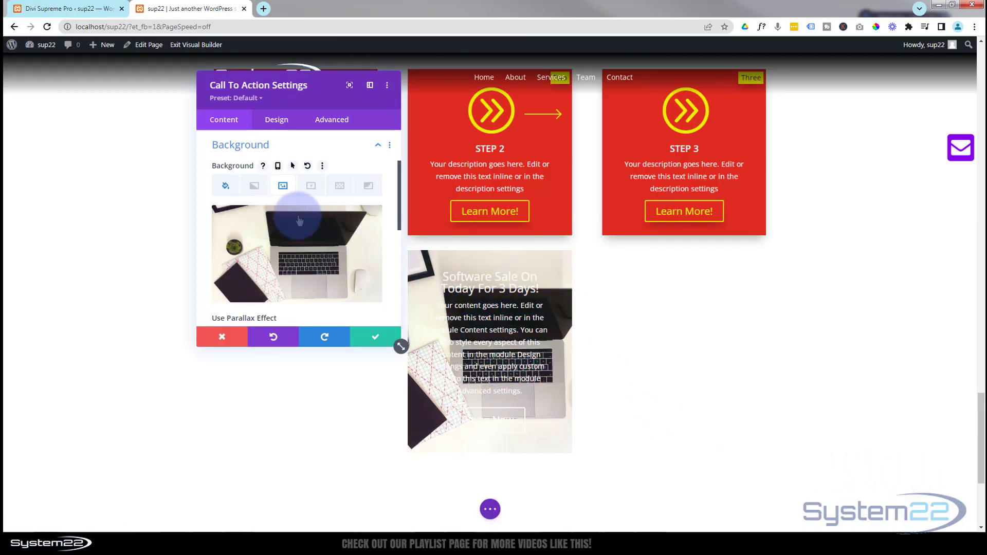
# Step: Set the Background Image Blend to Multiply, tinting the laptop photo blue
pyautogui.scroll(-1, 299, 221)
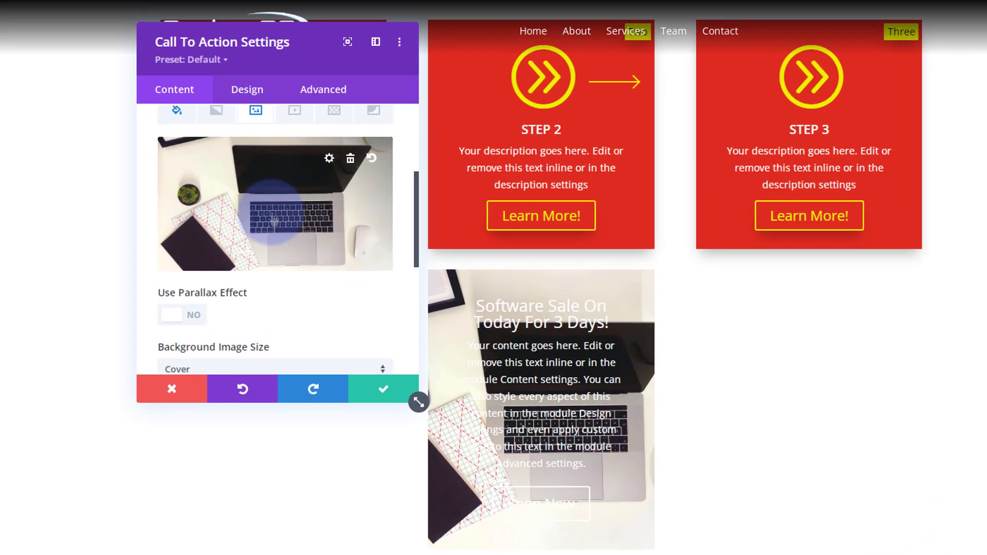
pyautogui.scroll(-6, 274, 221)
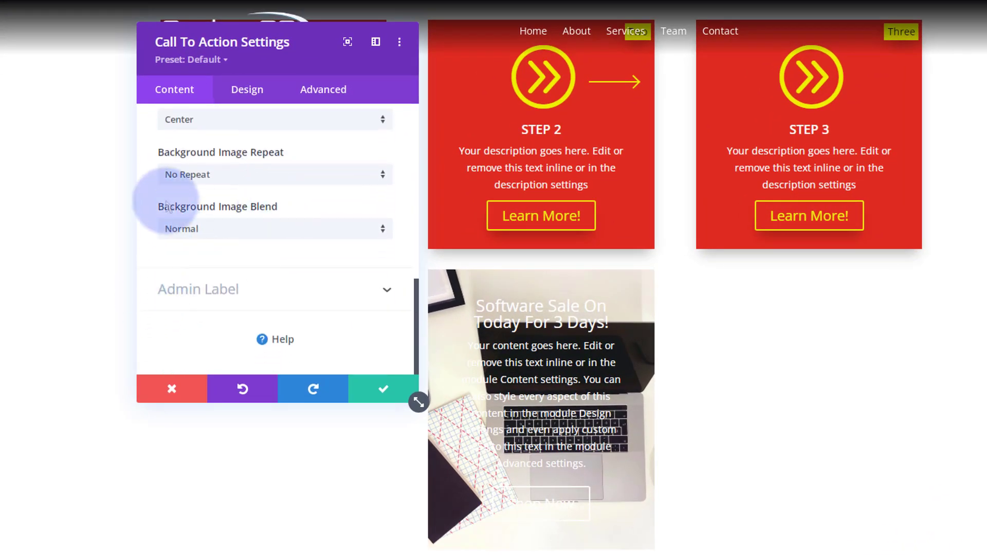
pyautogui.scroll(2, 267, 218)
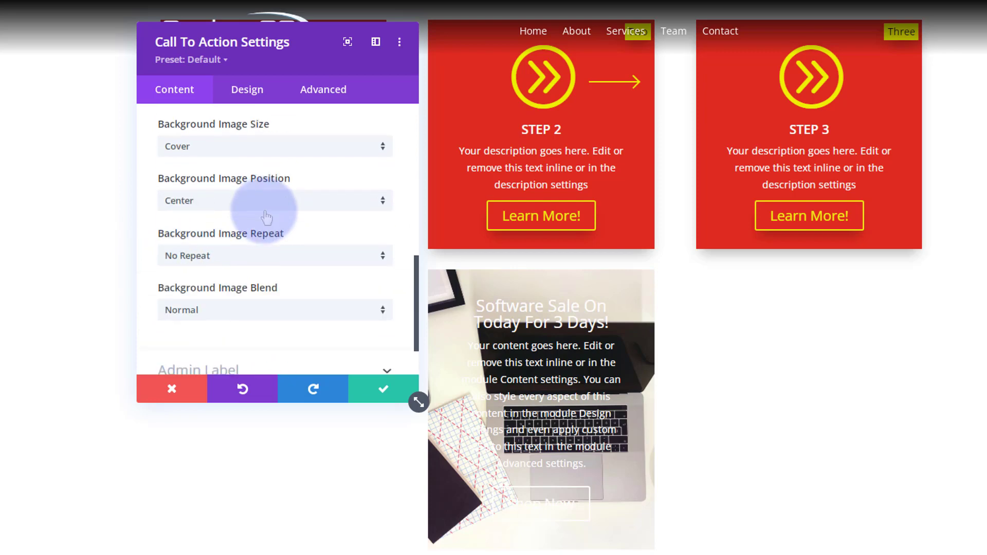
pyautogui.scroll(1, 267, 218)
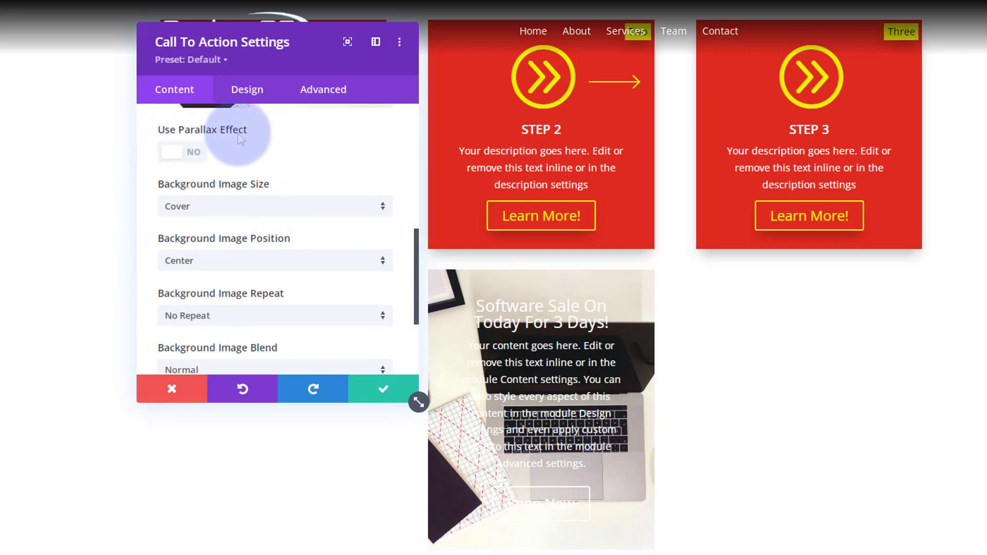
pyautogui.scroll(-3, 234, 144)
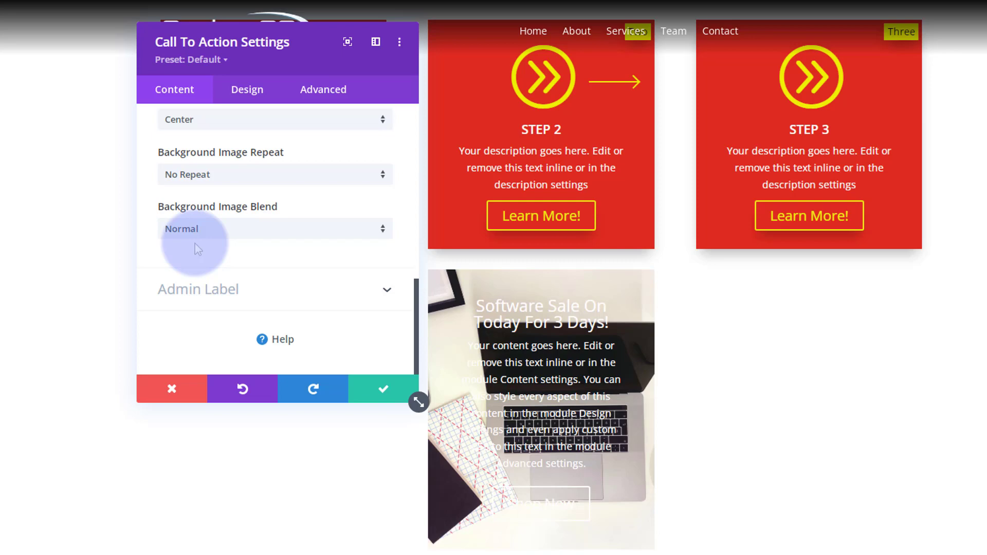
pyautogui.click(232, 229)
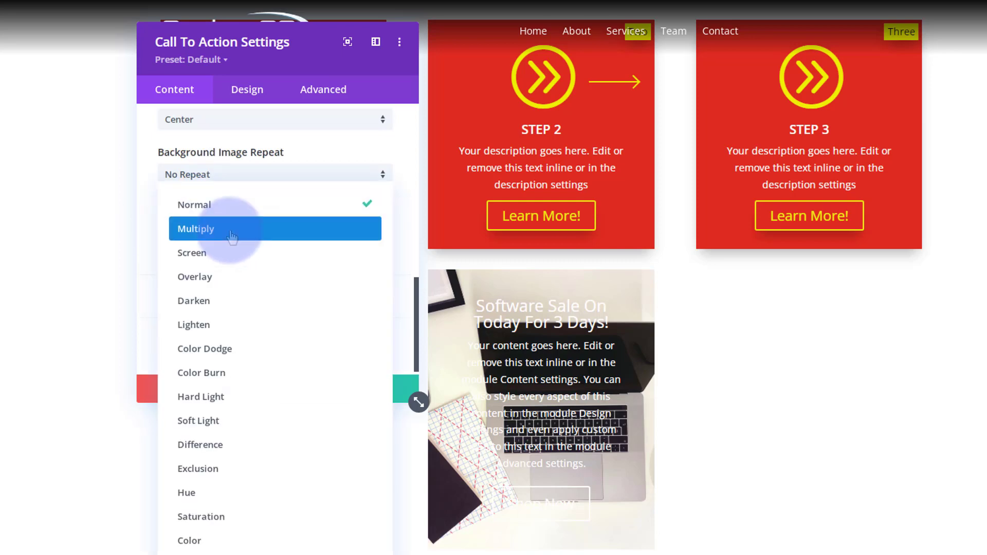
pyautogui.click(223, 230)
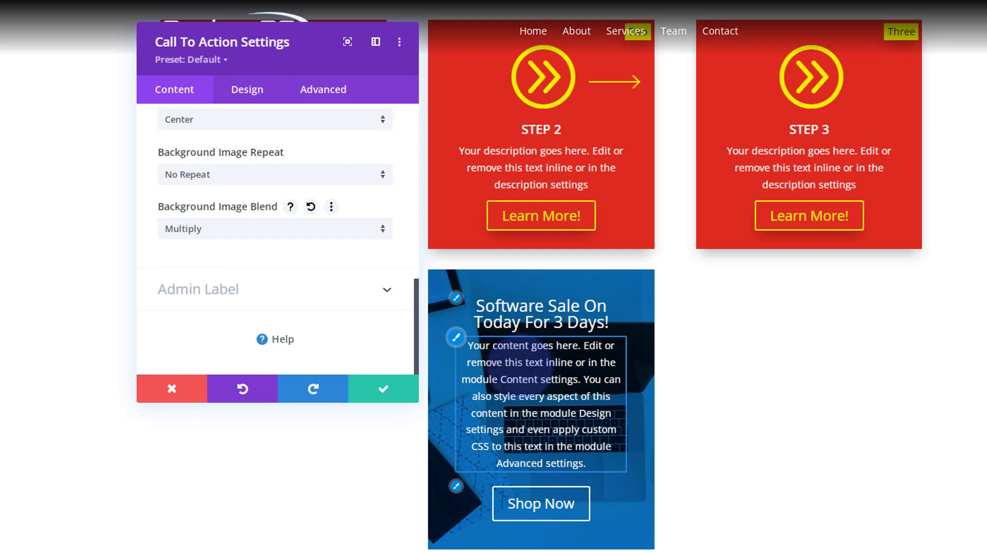
# Step: Close the settings, save the module to the Divi Library as 'Sale popup', then delete it
pyautogui.click(383, 396)
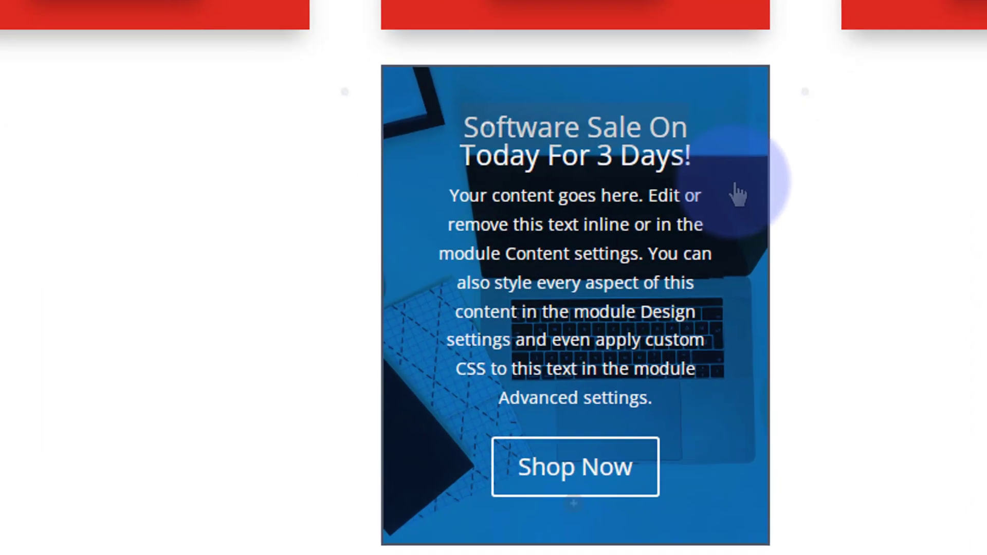
pyautogui.moveTo(737, 195)
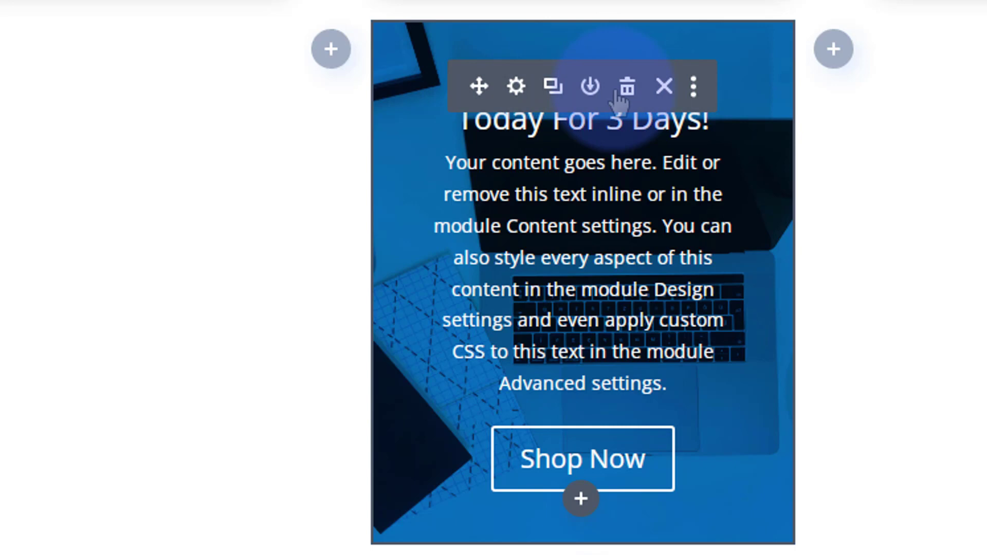
pyautogui.click(592, 89)
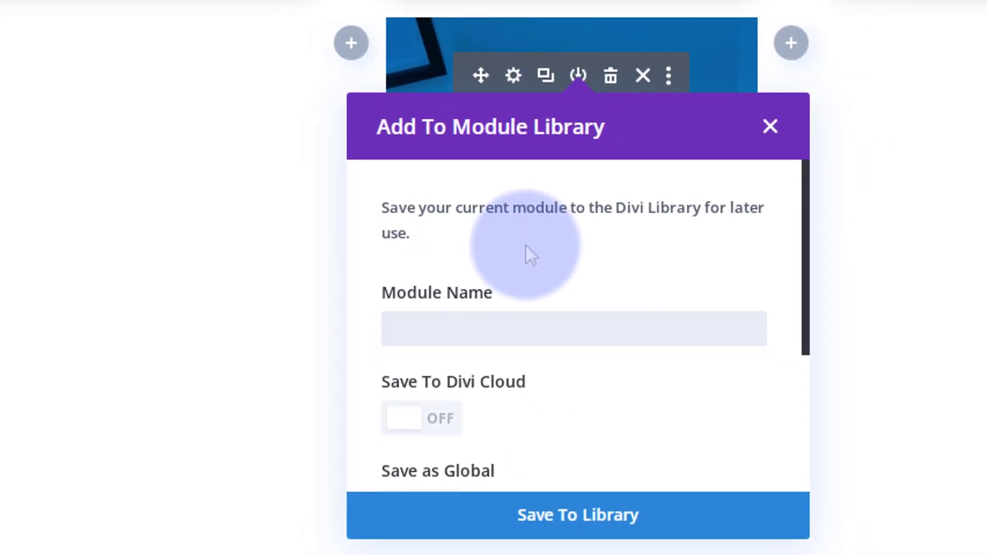
pyautogui.write('Sal')
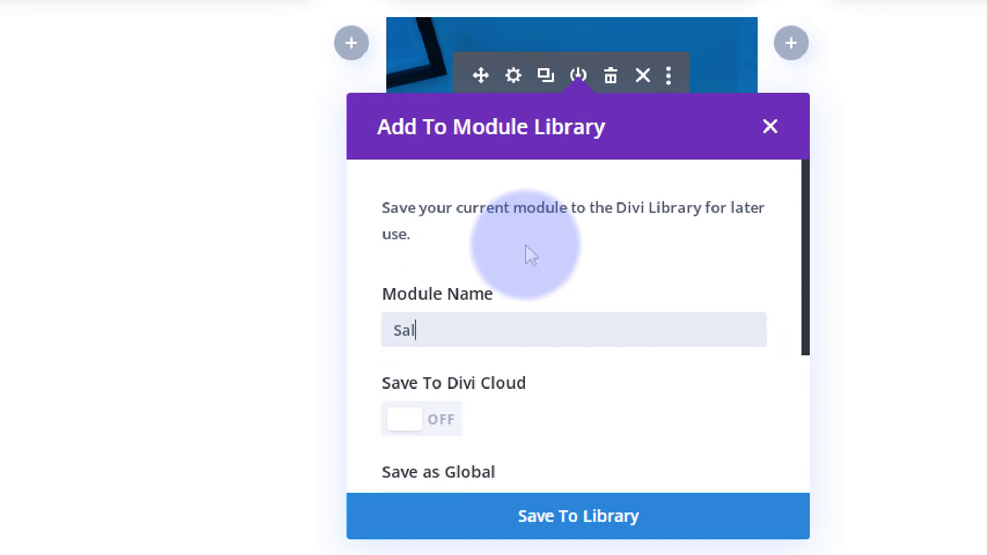
pyautogui.write('e popup')
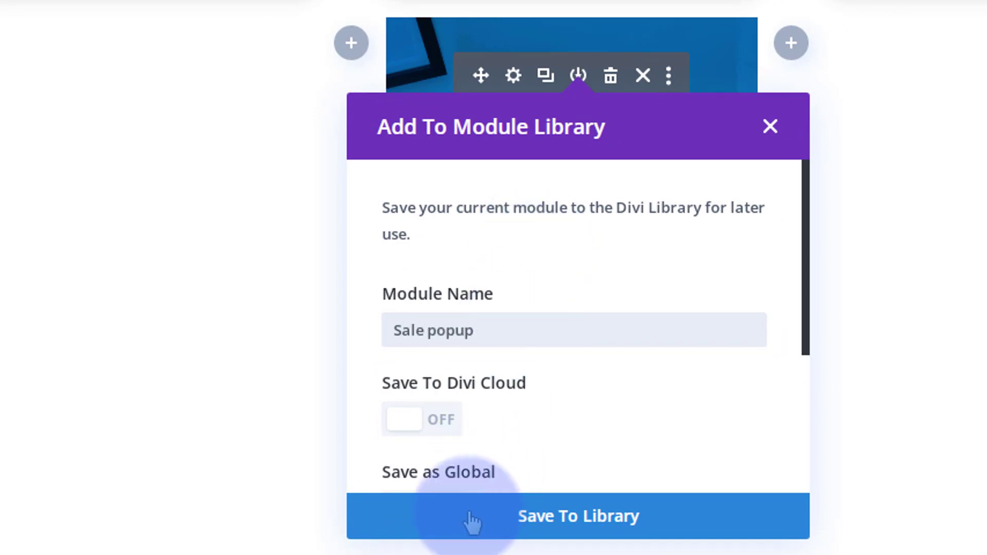
pyautogui.click(600, 527)
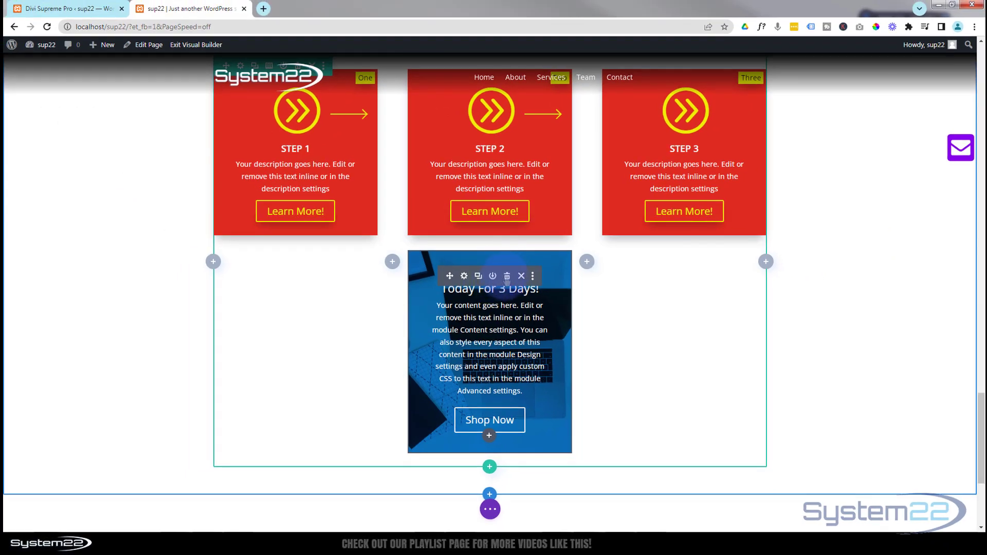
pyautogui.click(507, 277)
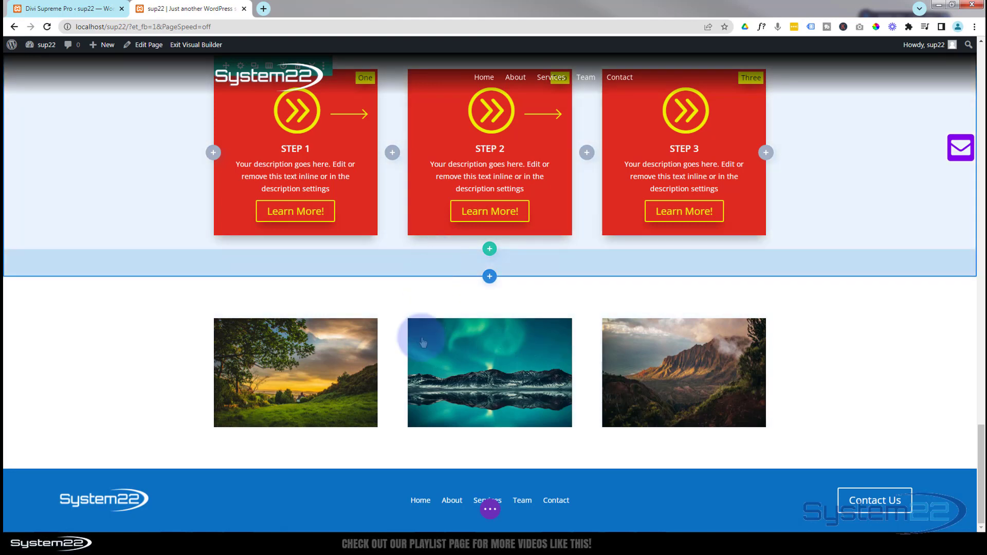
# Step: Expand the page's builder options, then go back to the Divi Supreme Pro settings
pyautogui.click(489, 510)
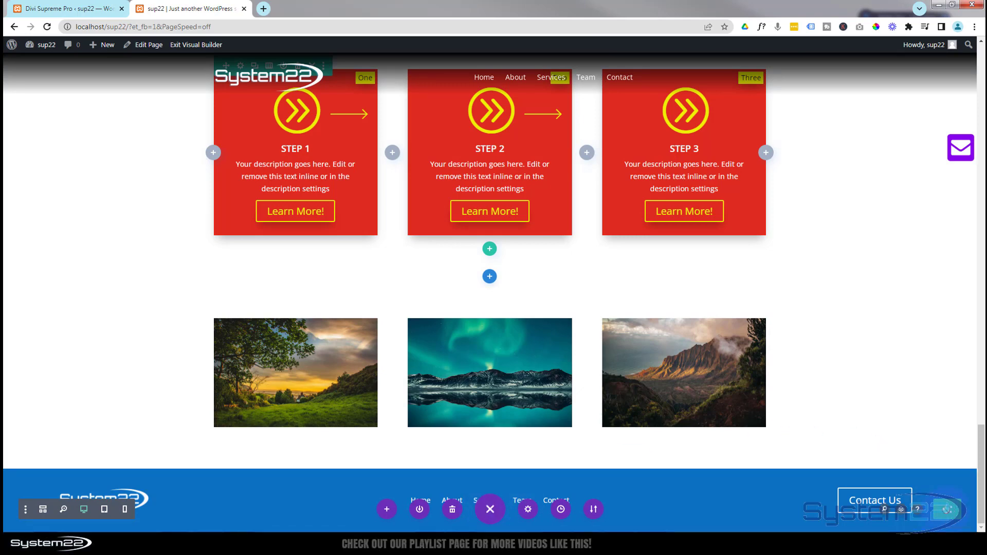
pyautogui.click(71, 9)
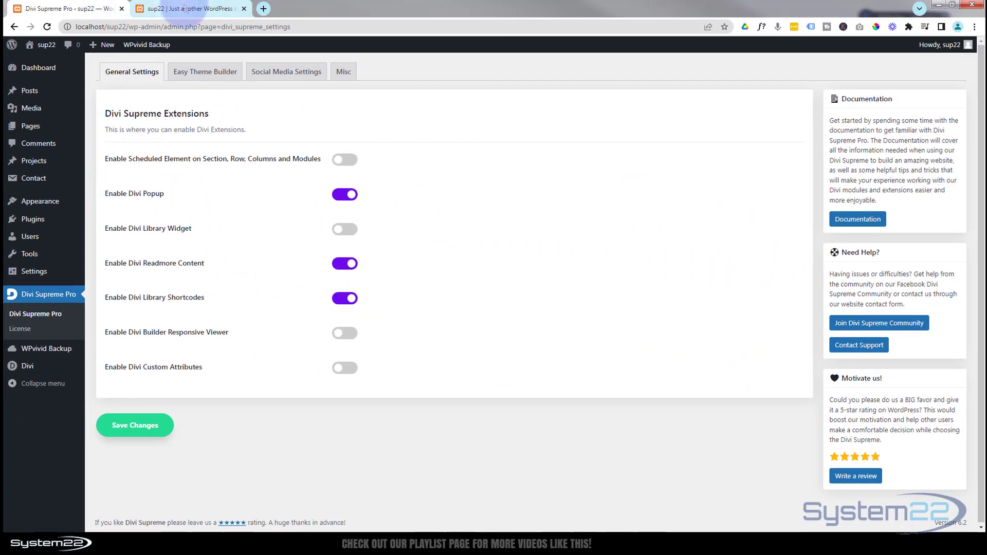
# Step: Return to the Visual Builder and scroll down to the blue footer with the System22 logo
pyautogui.click(183, 7)
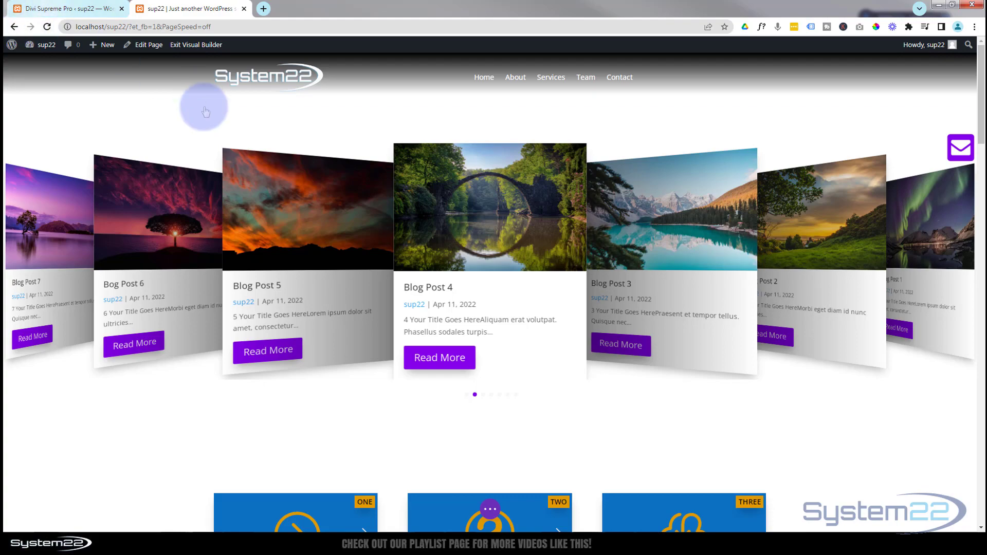
pyautogui.scroll(-7, 190, 139)
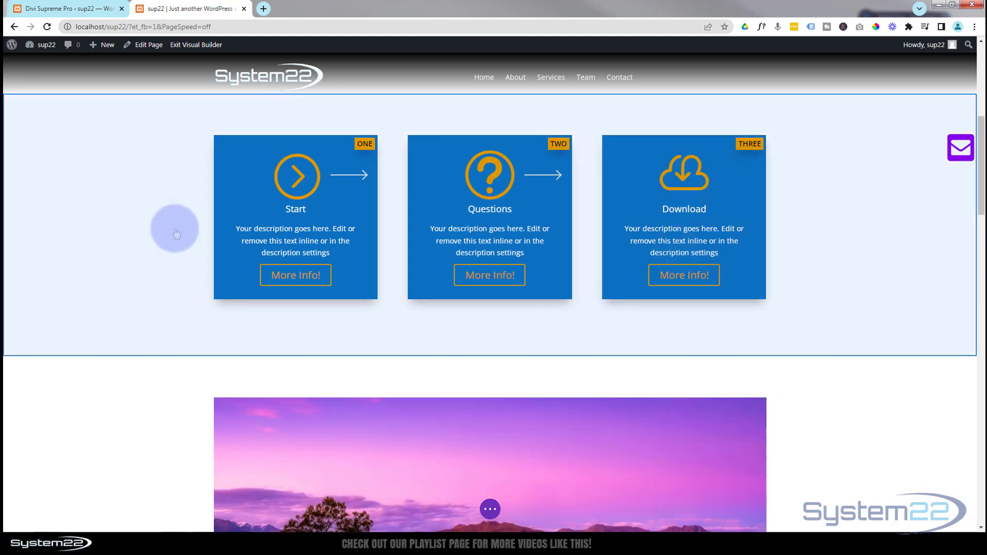
pyautogui.scroll(-3, 176, 232)
pyautogui.scroll(-2, 176, 232)
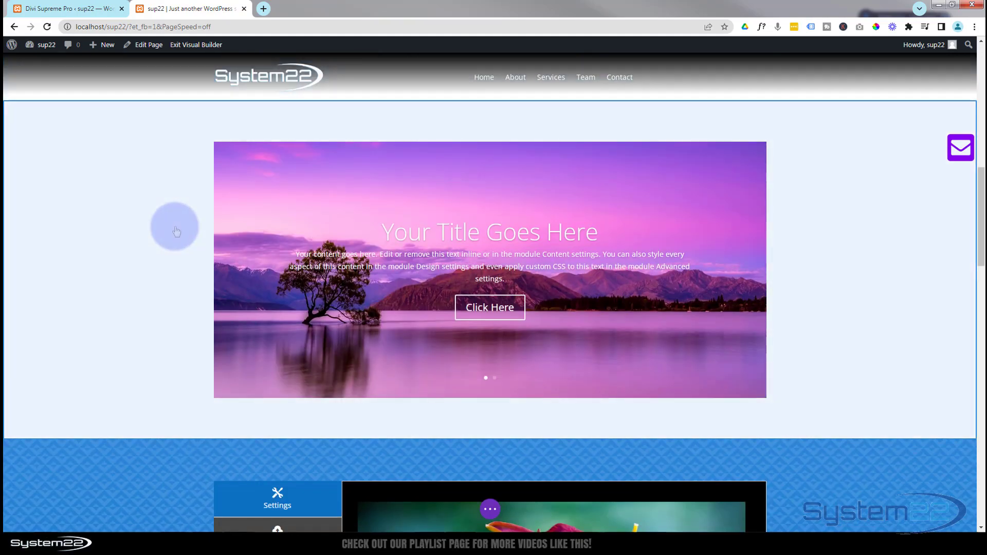
pyautogui.scroll(-10, 176, 231)
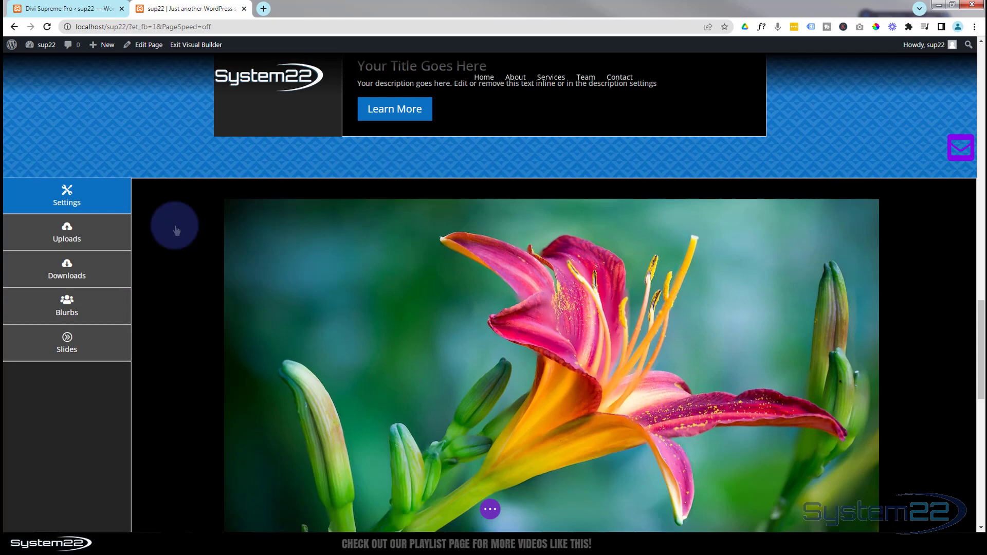
pyautogui.scroll(-8, 176, 230)
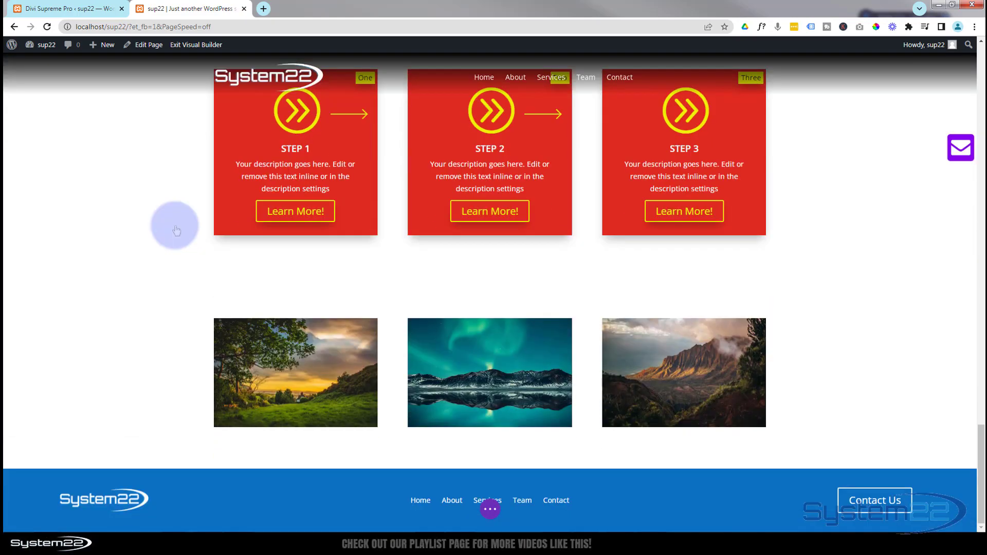
pyautogui.moveTo(461, 484)
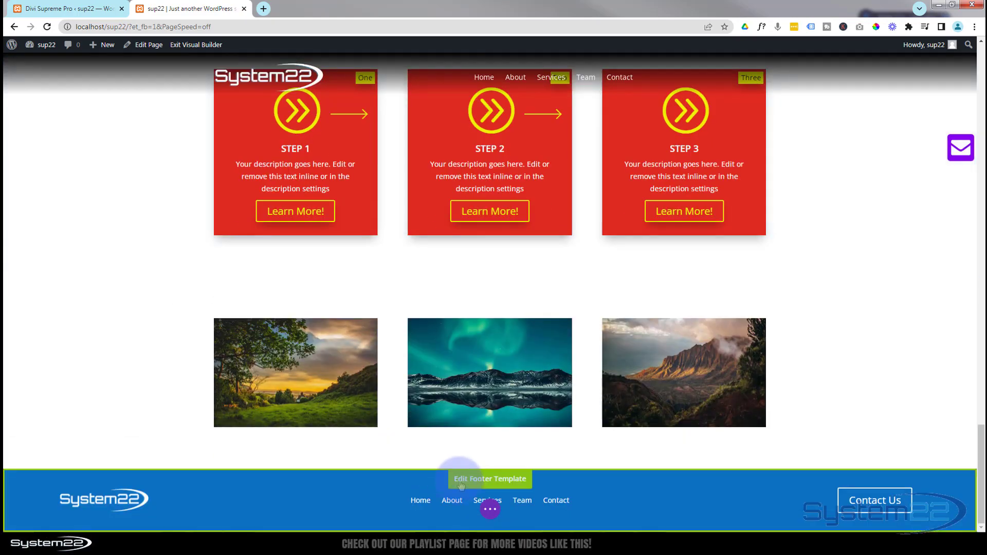
# Step: Edit the footer template and bring up the Image Settings for the System22 footer logo
pyautogui.click(493, 480)
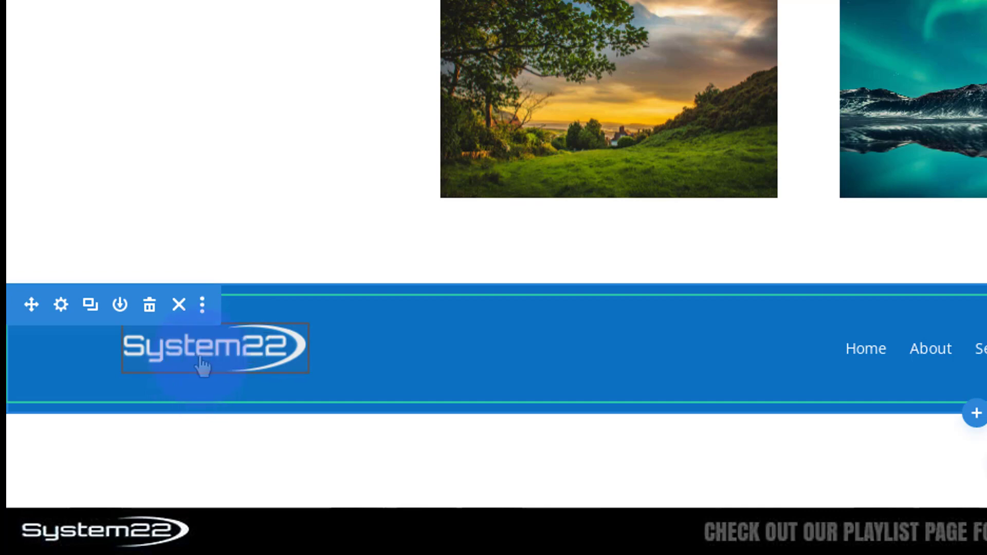
pyautogui.moveTo(206, 375)
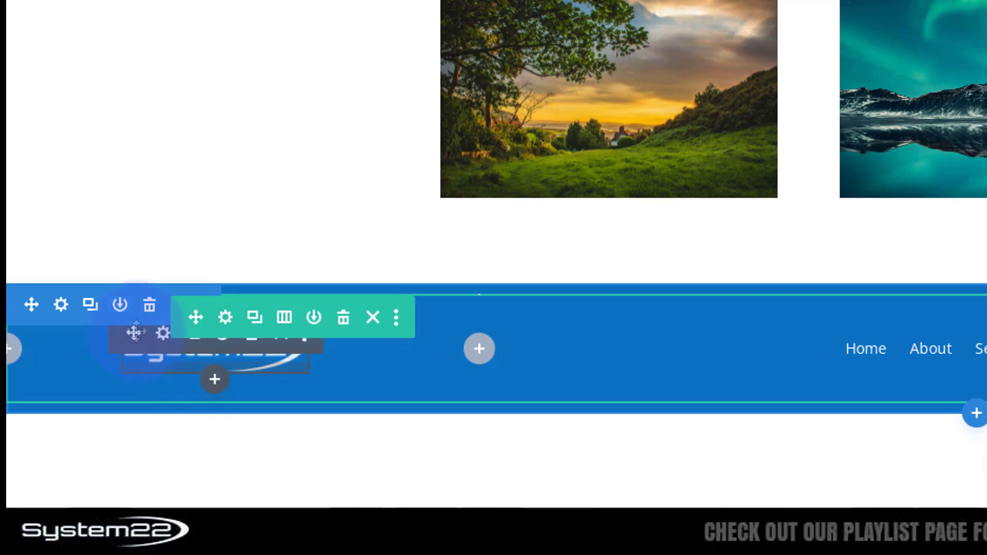
pyautogui.click(163, 335)
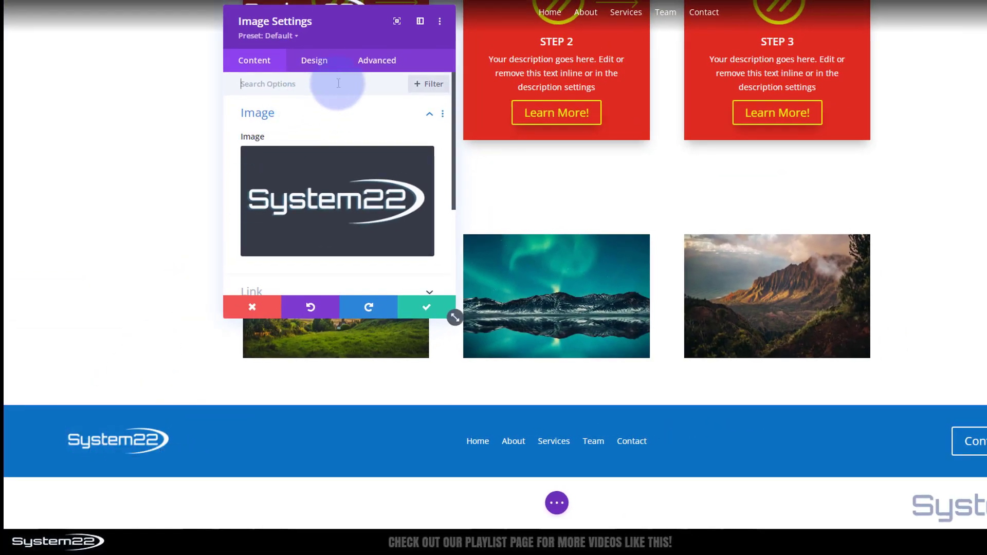
# Step: In the logo's Advanced Visibility options, set Use Popup to YES with Popup Type Layout
pyautogui.click(389, 67)
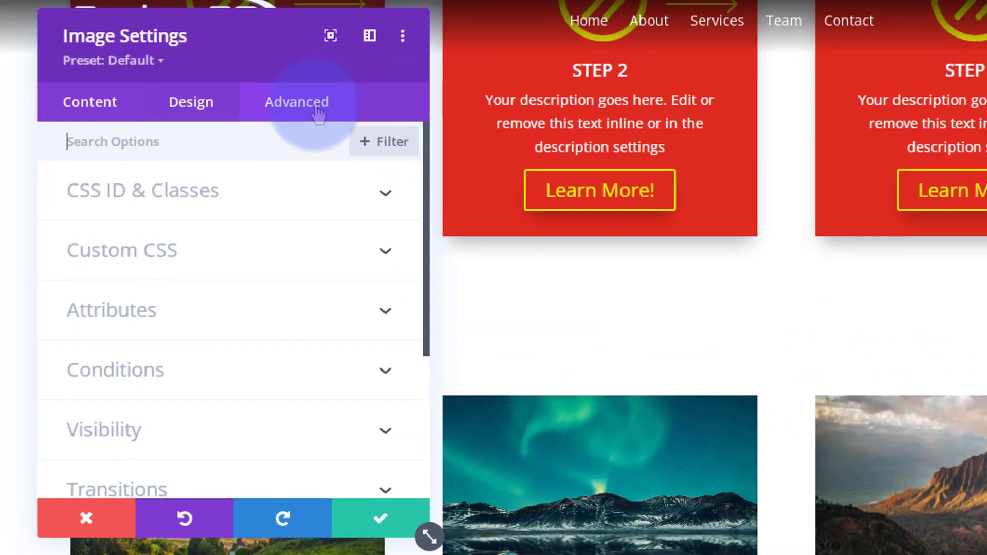
pyautogui.scroll(-4, 296, 265)
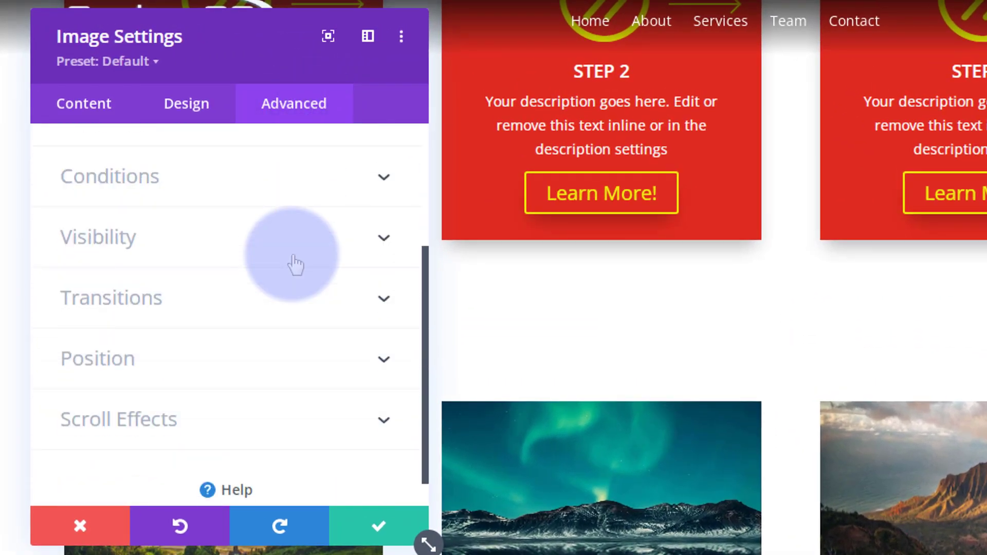
pyautogui.click(201, 241)
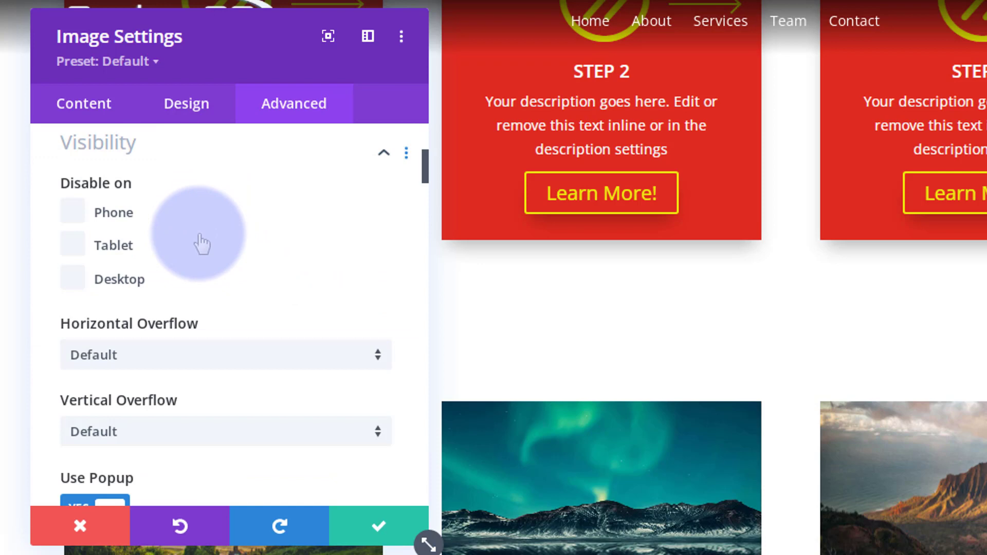
pyautogui.scroll(-4, 205, 220)
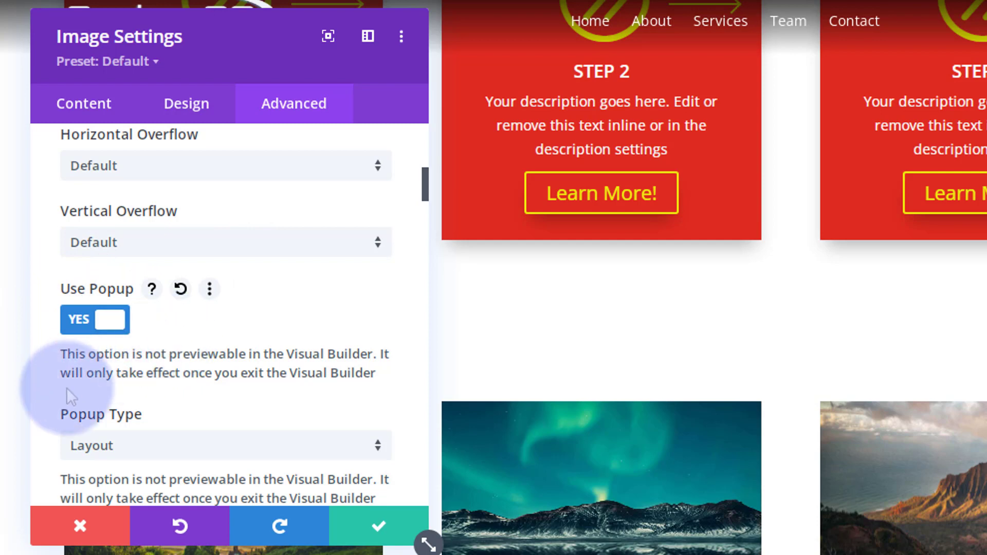
pyautogui.click(98, 327)
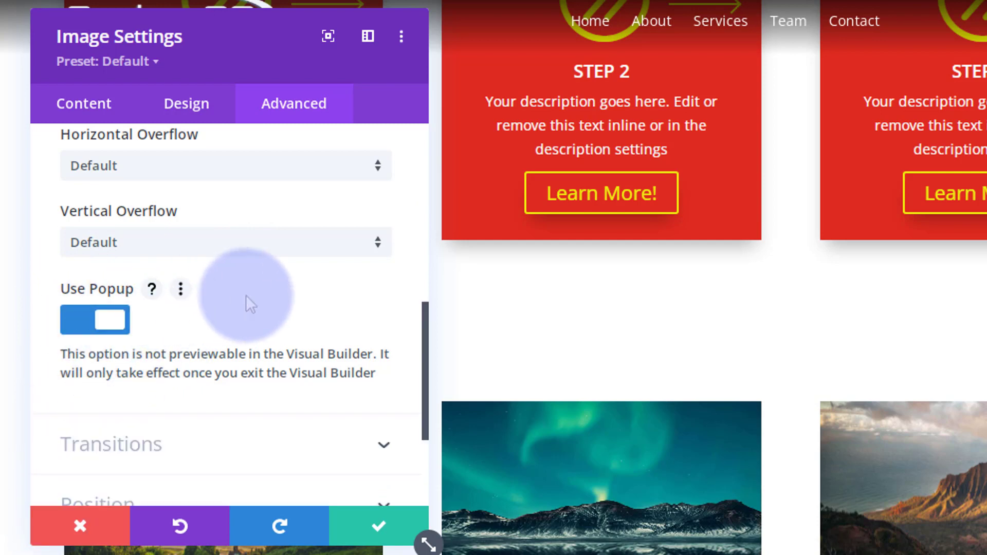
pyautogui.scroll(-3, 282, 286)
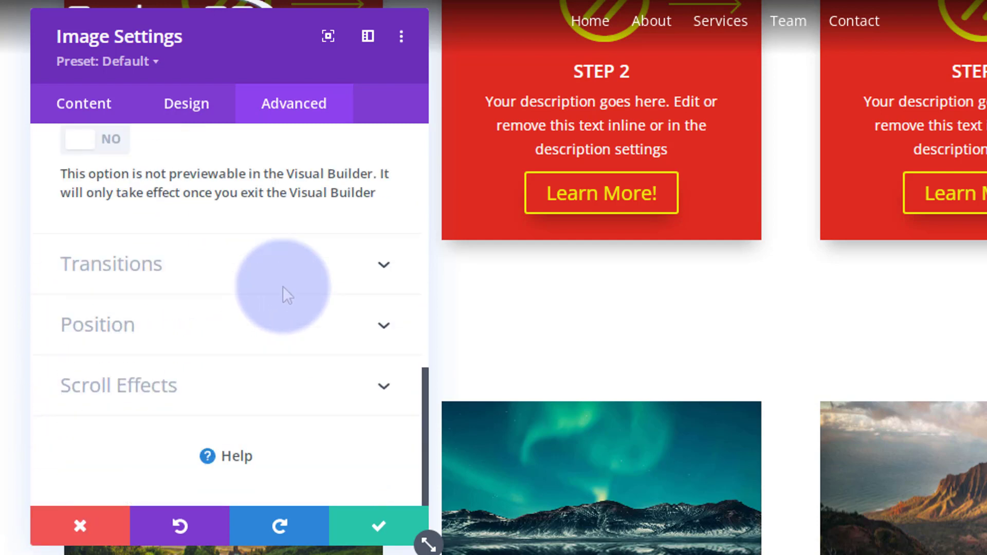
pyautogui.scroll(4, 283, 286)
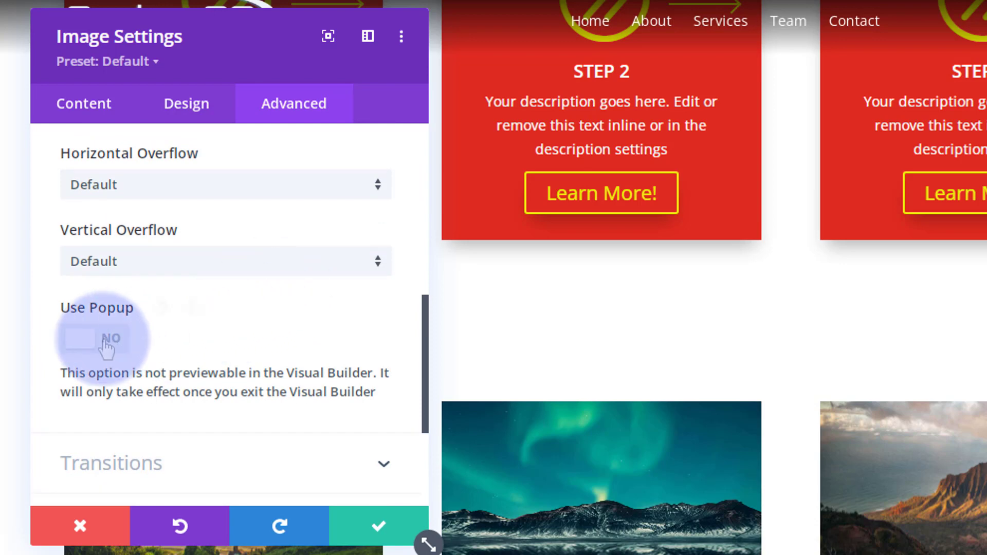
pyautogui.click(105, 342)
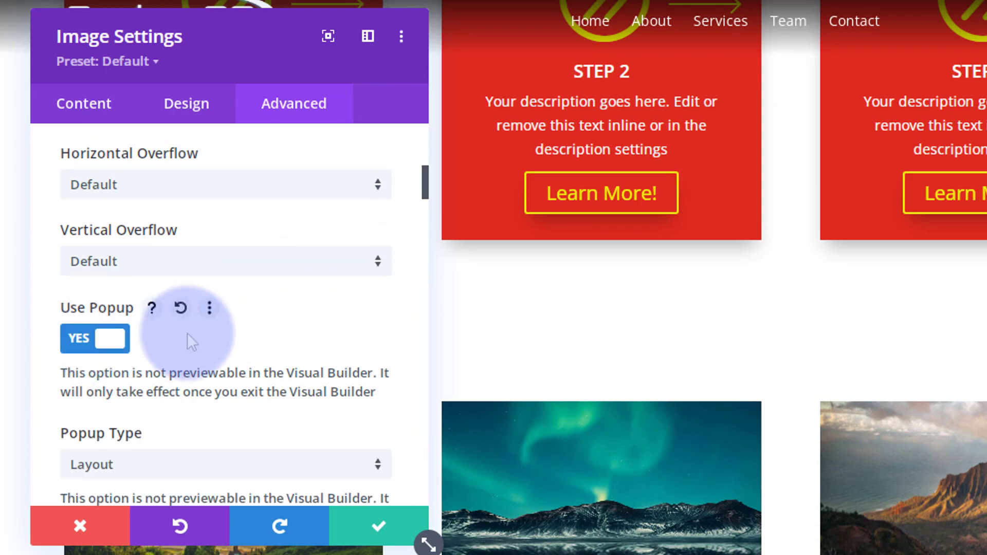
pyautogui.scroll(-2, 190, 330)
pyautogui.click(159, 382)
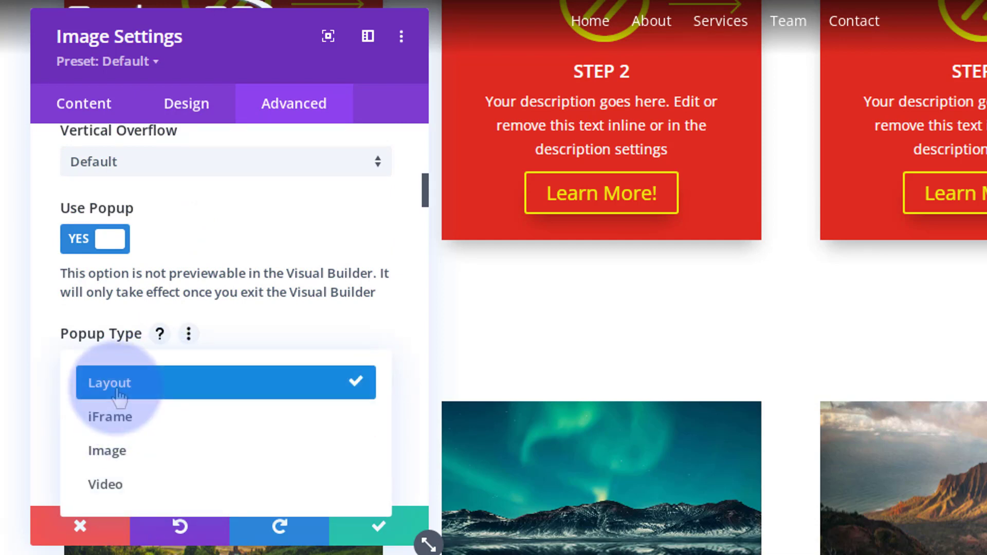
# Step: Keep Layout as the popup type and pick the Sale popup Divi Library layout
pyautogui.click(116, 391)
pyautogui.scroll(-4, 189, 350)
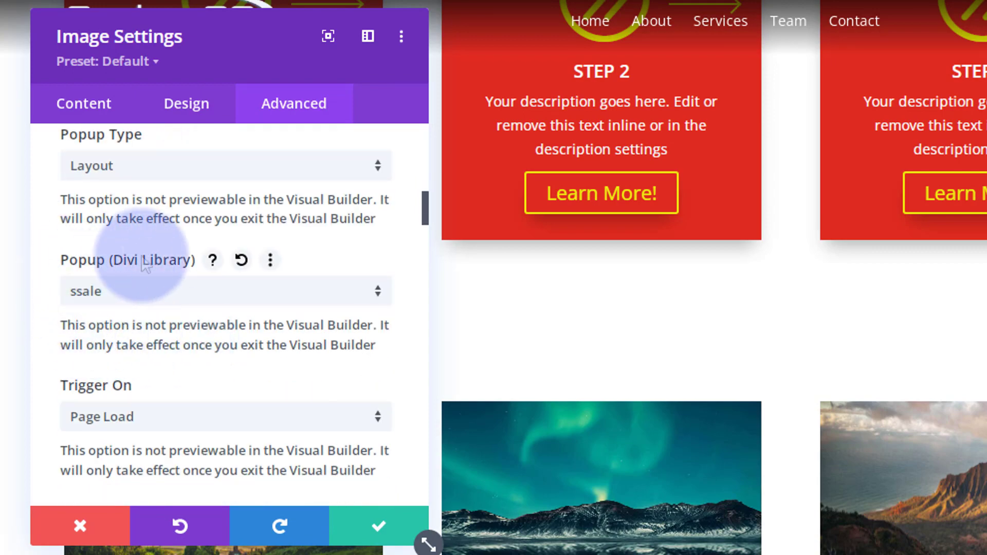
pyautogui.click(189, 298)
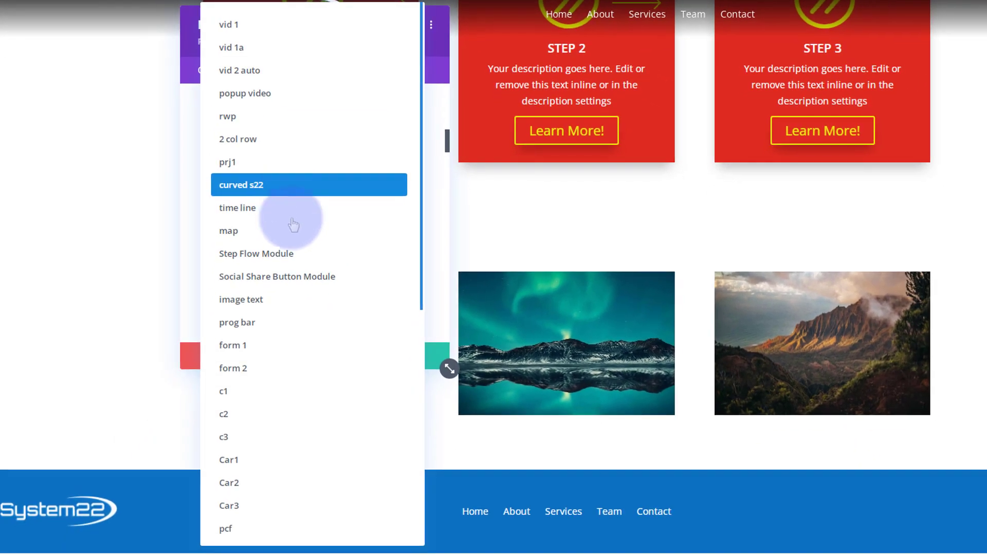
pyautogui.scroll(-8, 286, 400)
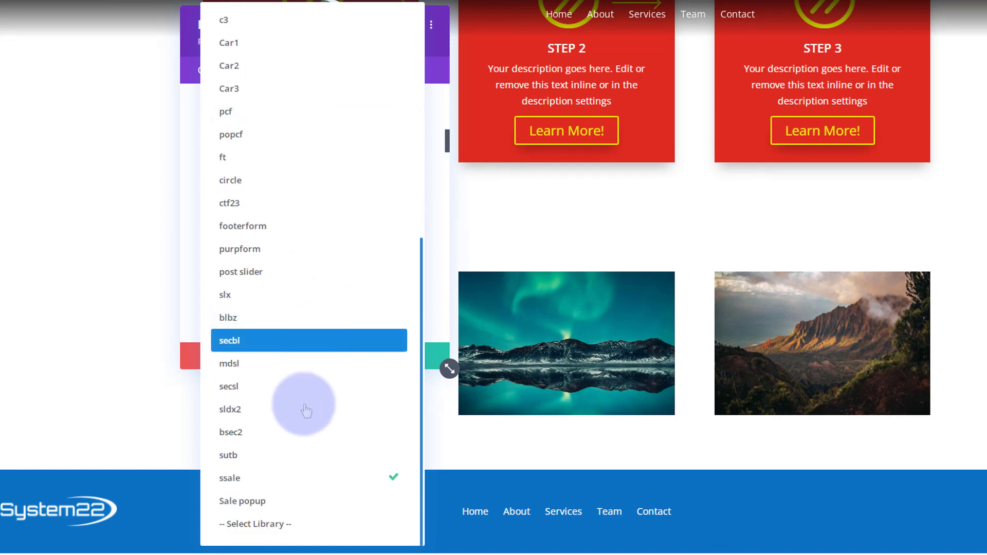
pyautogui.click(247, 499)
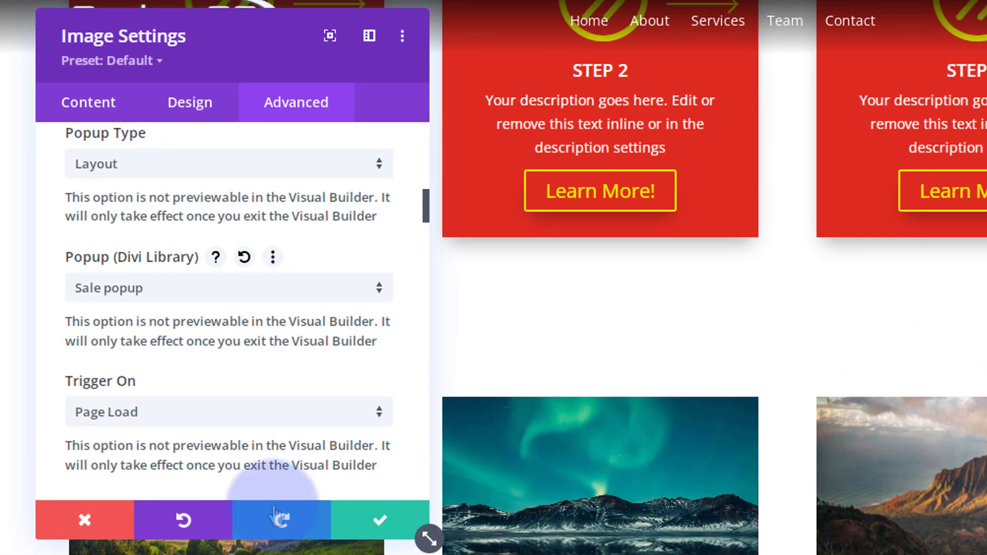
pyautogui.scroll(-2, 213, 311)
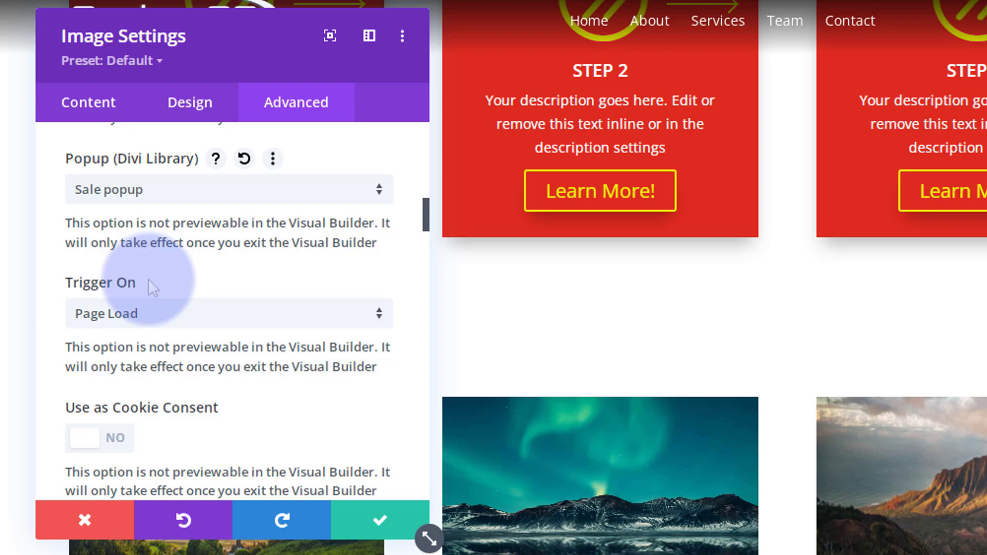
# Step: Keep Page Load as the trigger and leave Use Auto Close Popup on YES at 10s
pyautogui.click(210, 313)
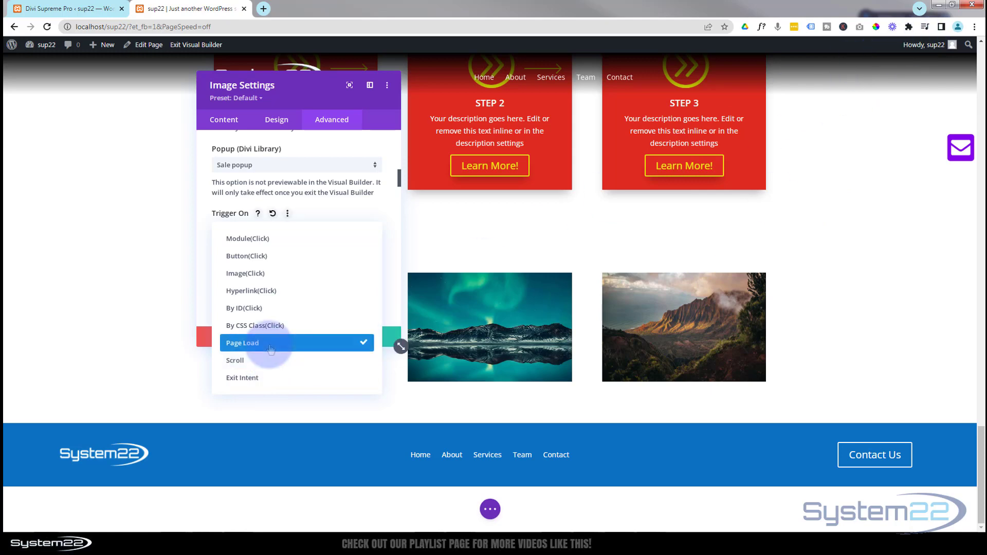
pyautogui.click(254, 348)
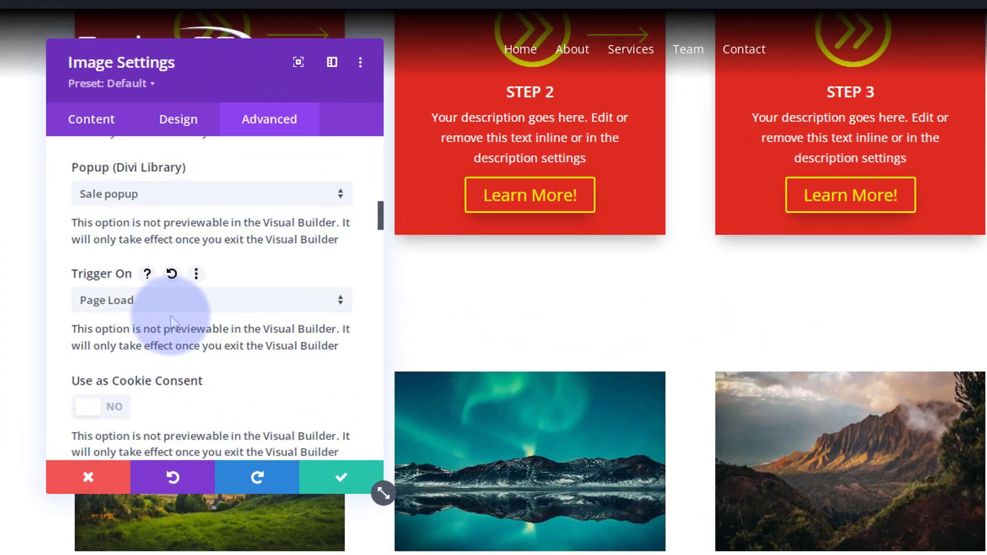
pyautogui.scroll(-1, 264, 245)
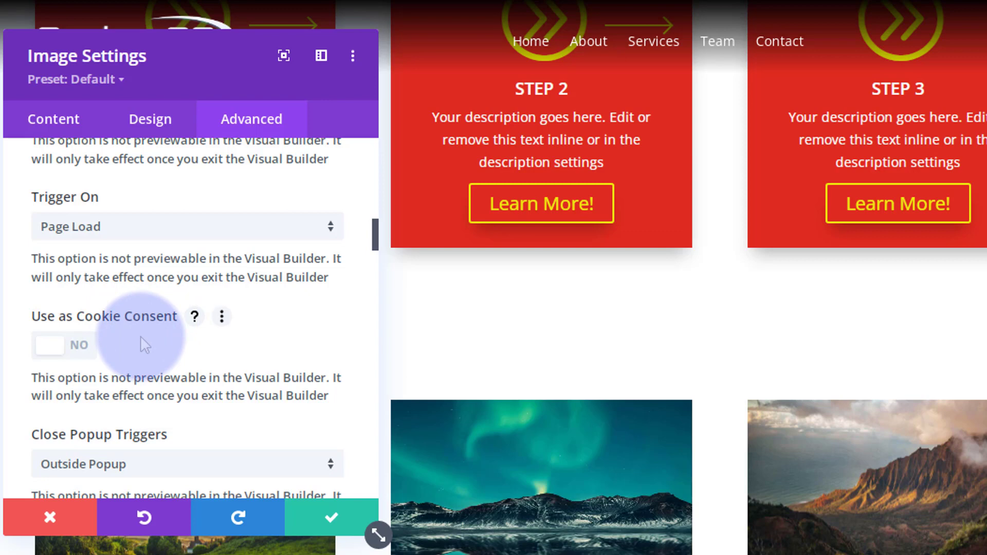
pyautogui.scroll(-4, 138, 333)
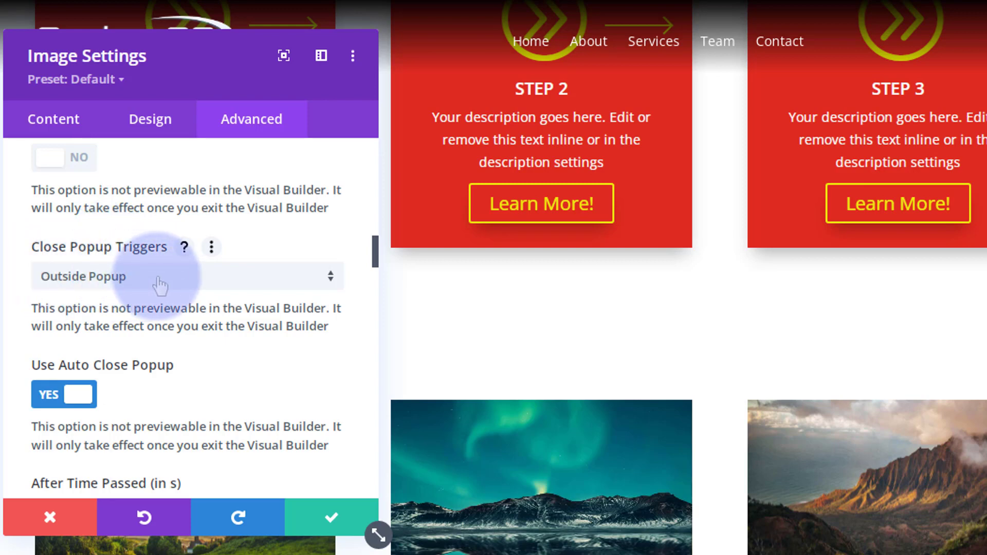
pyautogui.scroll(-2, 187, 298)
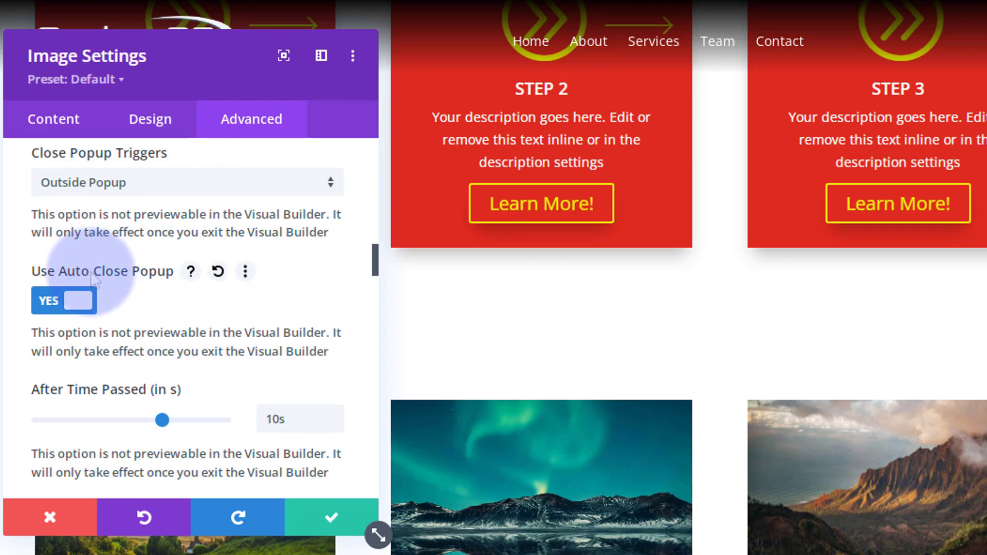
pyautogui.click(66, 301)
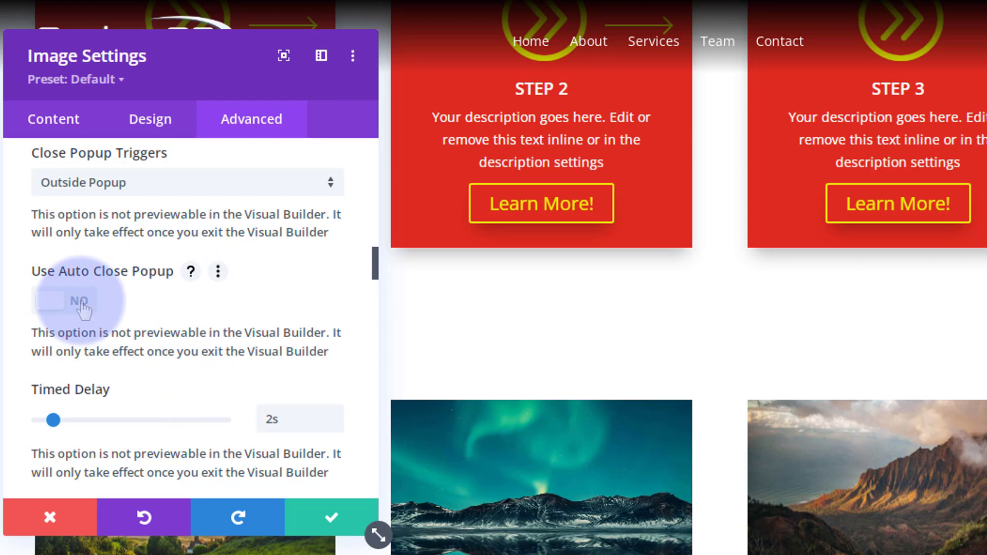
pyautogui.click(80, 306)
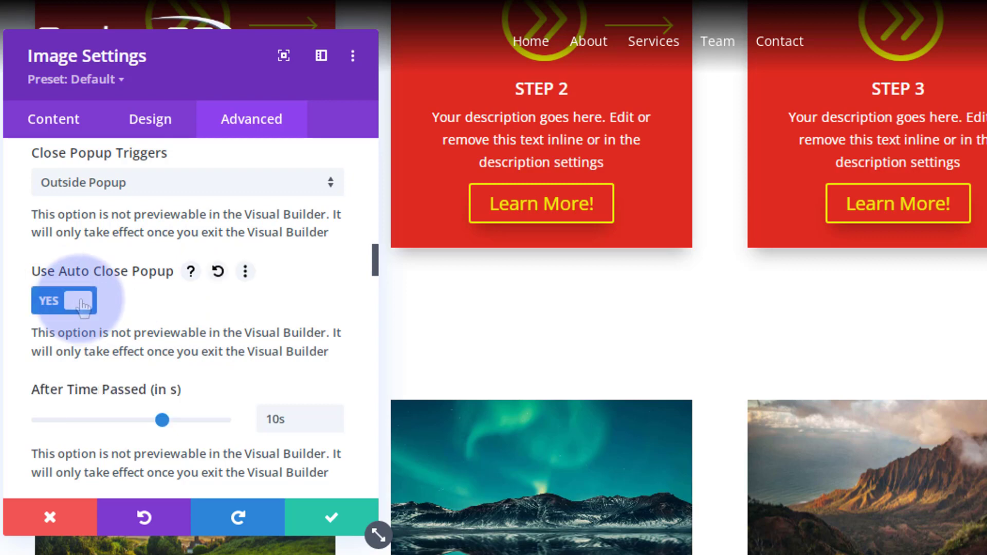
pyautogui.scroll(-2, 136, 300)
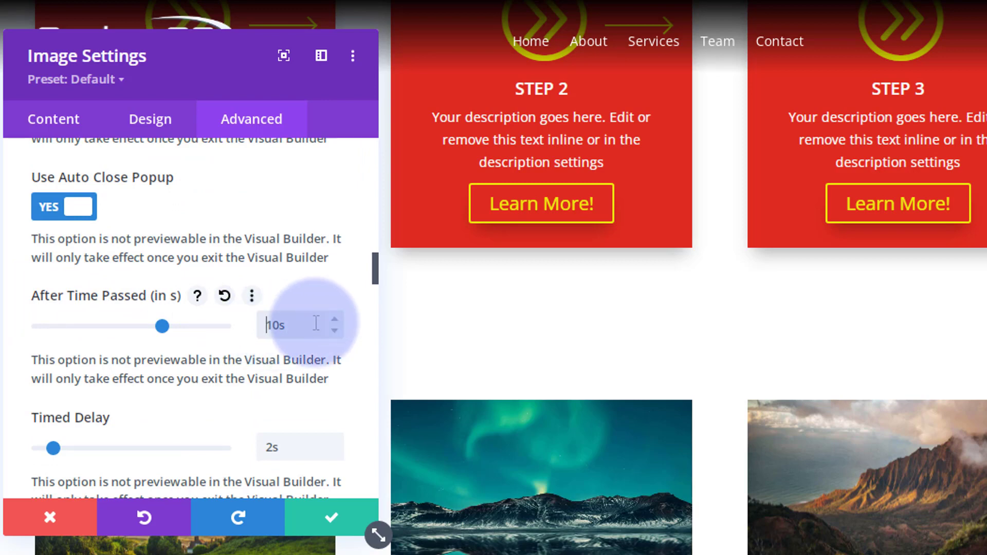
pyautogui.scroll(-2, 282, 285)
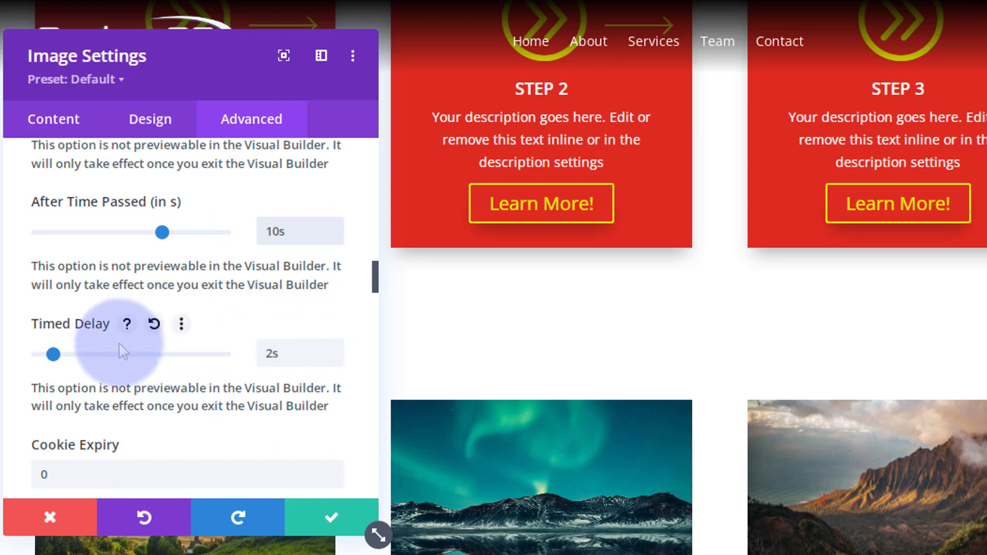
pyautogui.moveTo(40, 355); pyautogui.dragTo(28, 355)
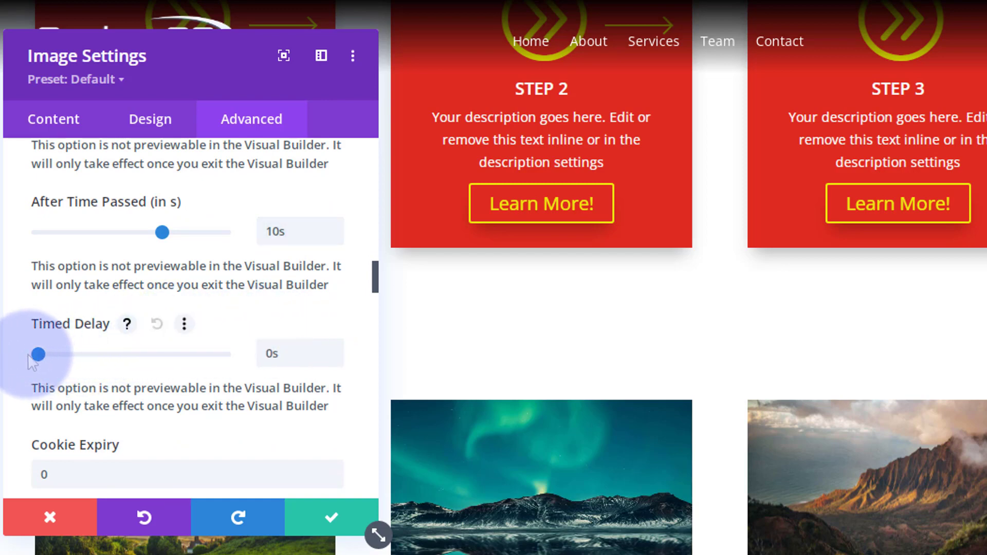
pyautogui.click(269, 354)
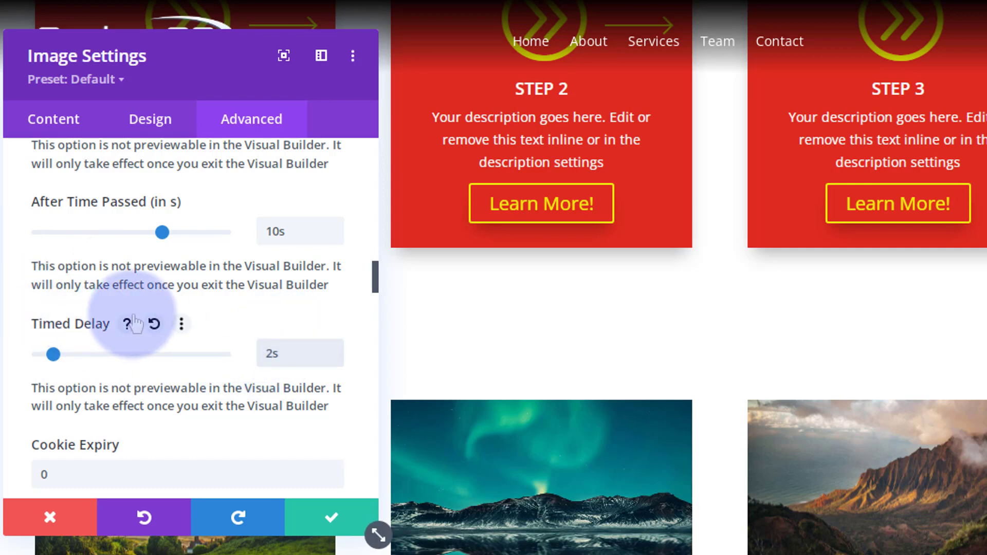
pyautogui.scroll(-2, 134, 323)
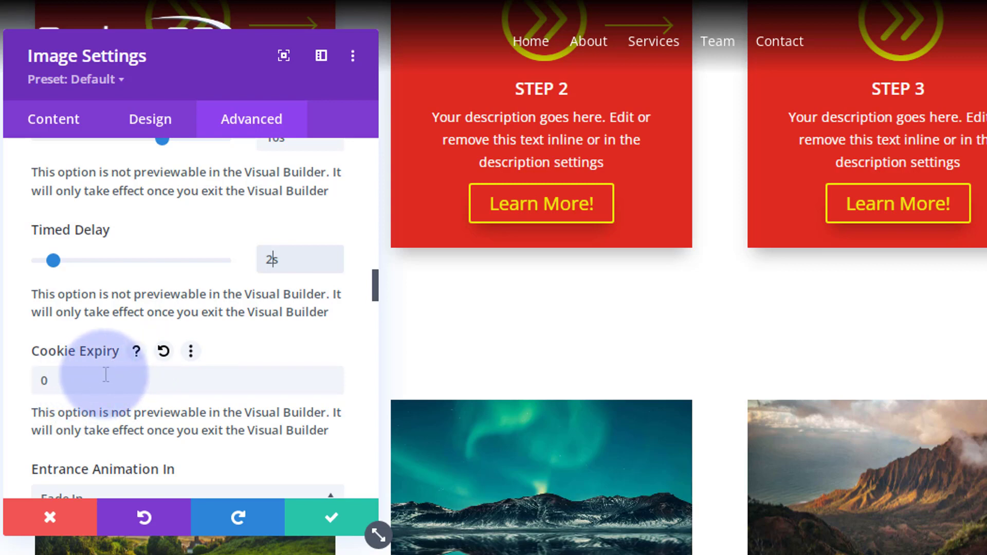
pyautogui.click(70, 381)
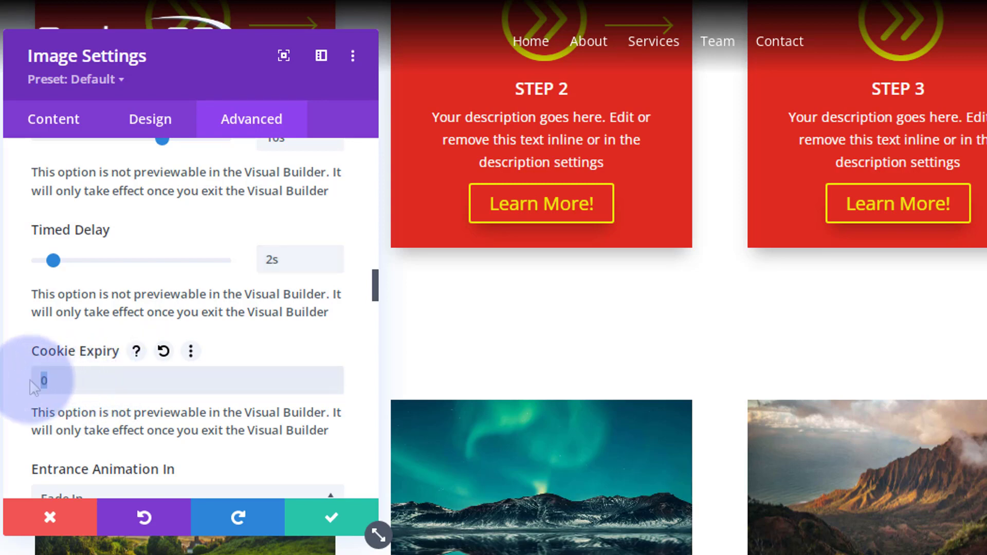
pyautogui.press('BackSpace')
pyautogui.write('3')
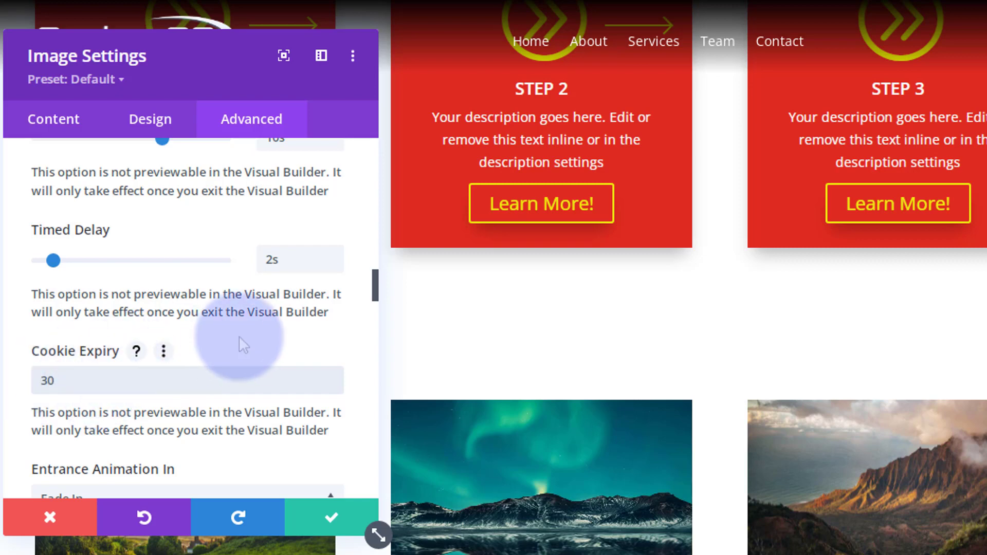
pyautogui.moveTo(68, 383); pyautogui.dragTo(28, 381)
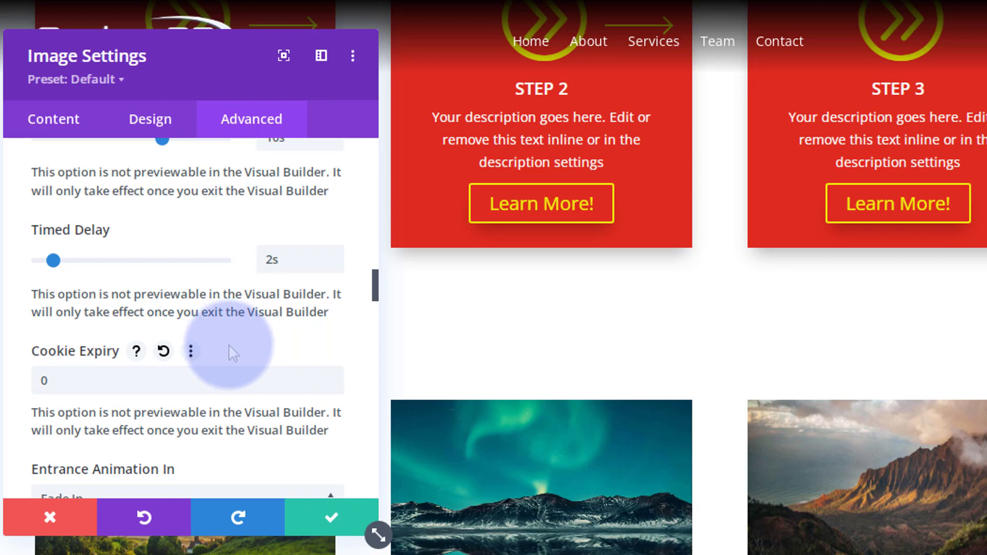
pyautogui.scroll(-3, 229, 346)
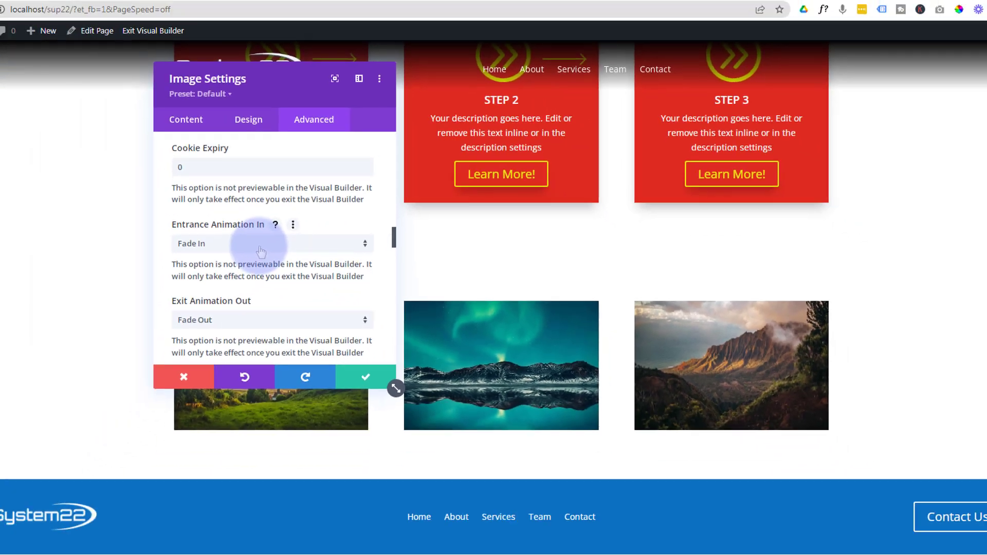
# Step: Keep Fade In as the popup's entrance animation
pyautogui.click(155, 315)
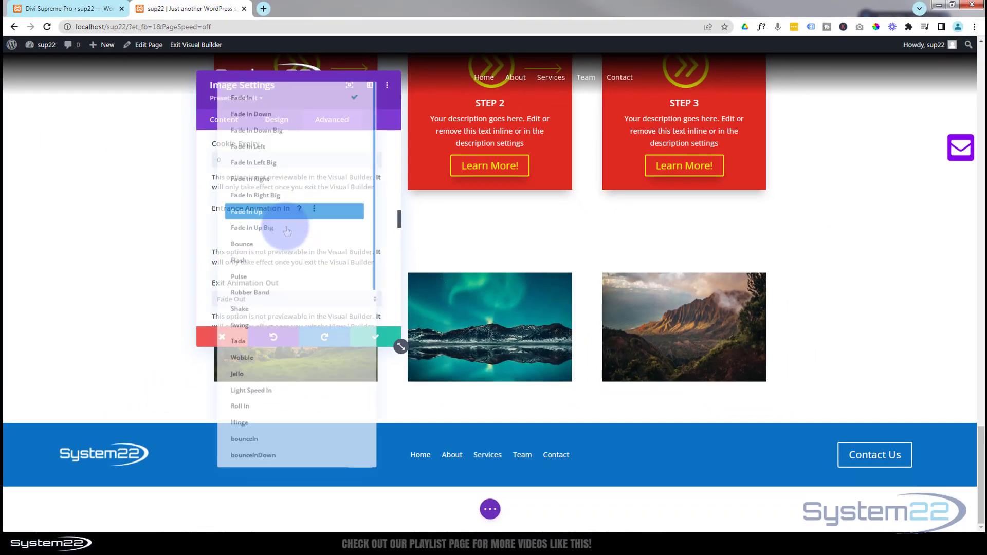
pyautogui.click(204, 251)
pyautogui.scroll(-3, 281, 243)
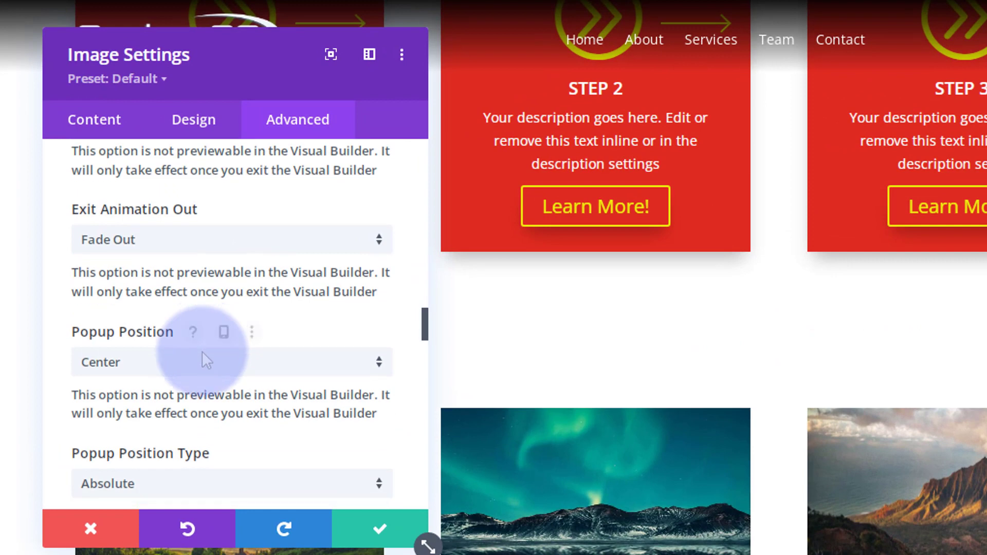
pyautogui.scroll(-2, 202, 351)
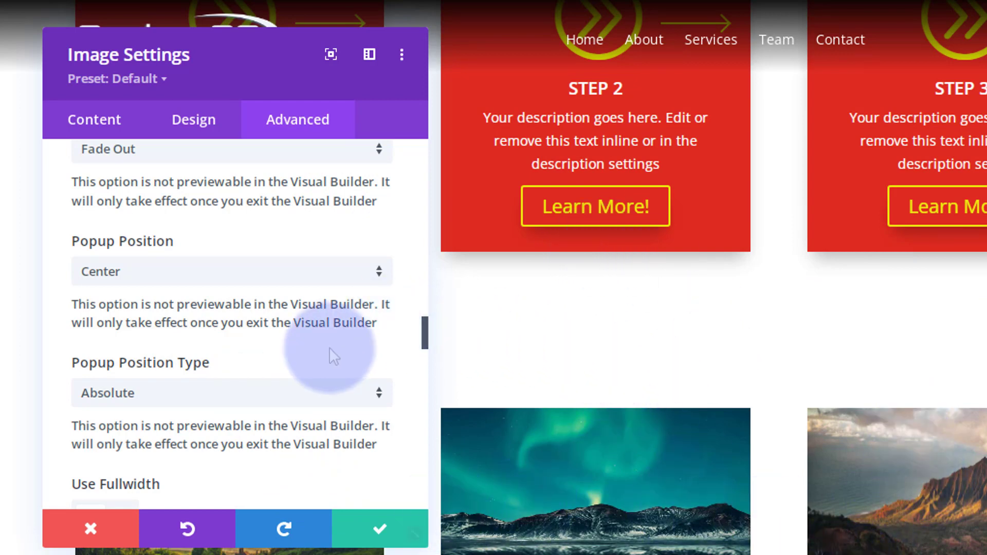
pyautogui.scroll(-5, 333, 355)
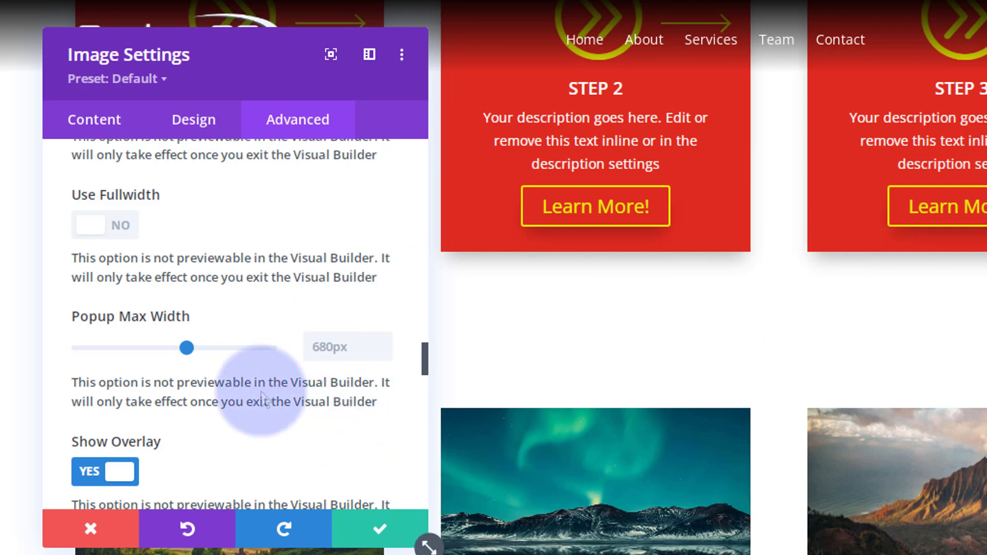
# Step: Enable separate desktop, tablet and phone values for the 680px Popup Max Width
pyautogui.moveTo(180, 350)
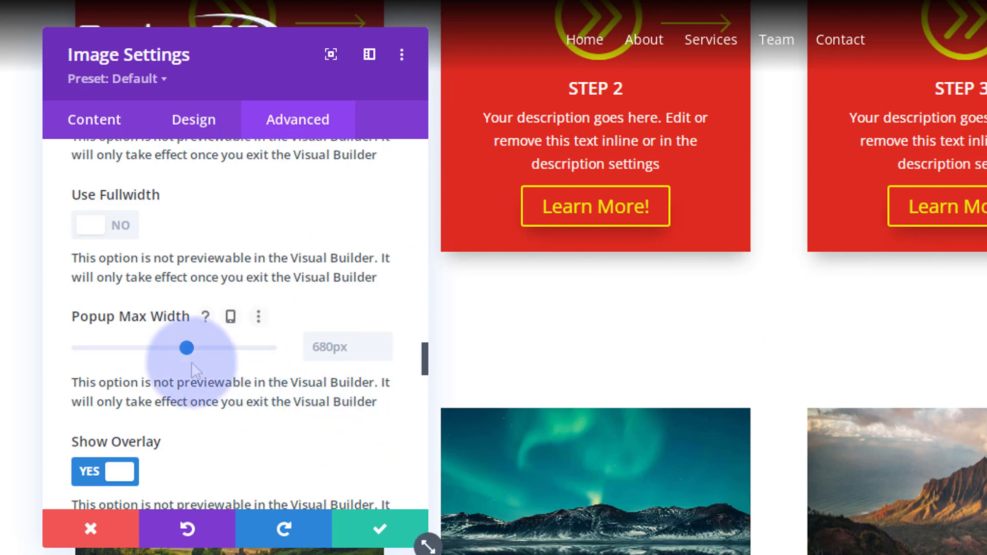
pyautogui.click(236, 318)
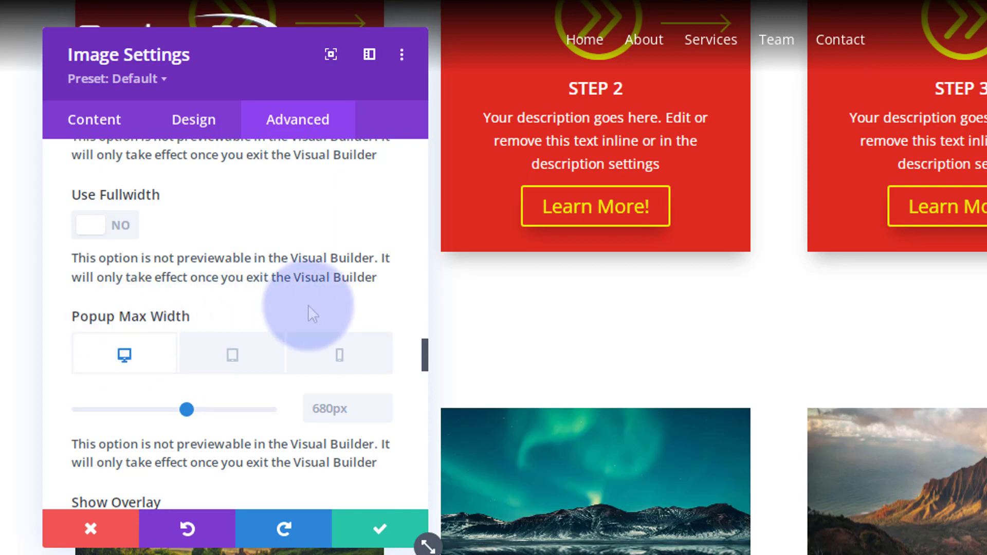
pyautogui.scroll(-2, 308, 303)
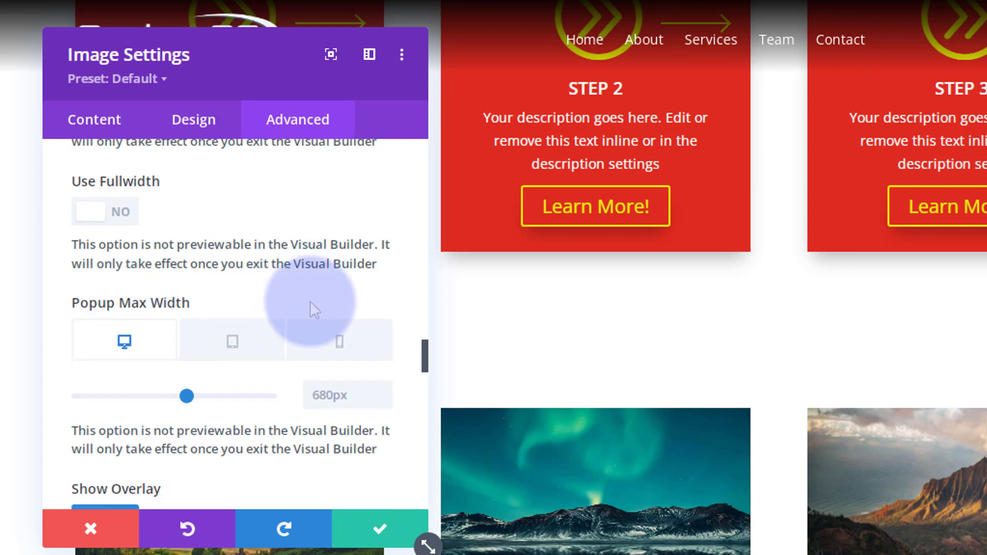
pyautogui.scroll(-6, 311, 301)
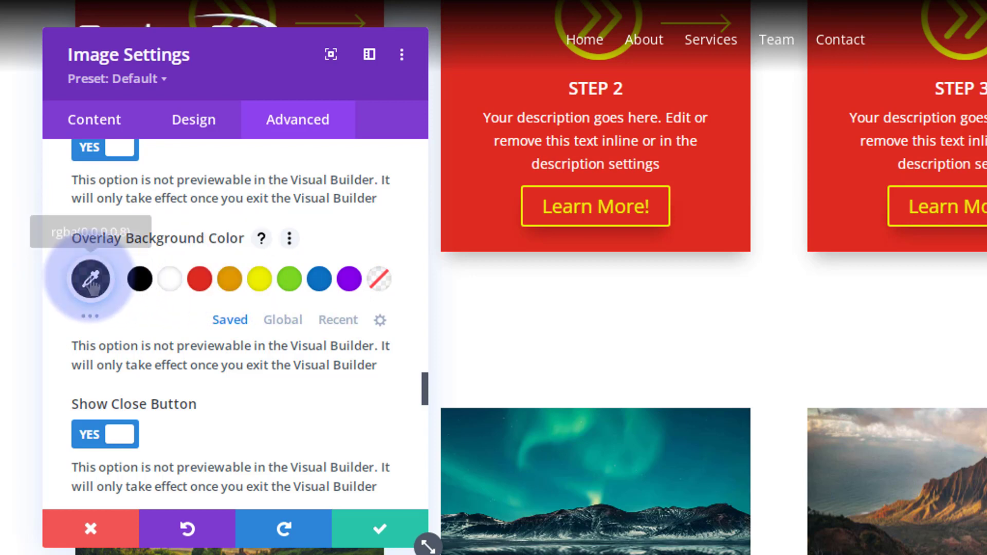
pyautogui.scroll(-2, 211, 310)
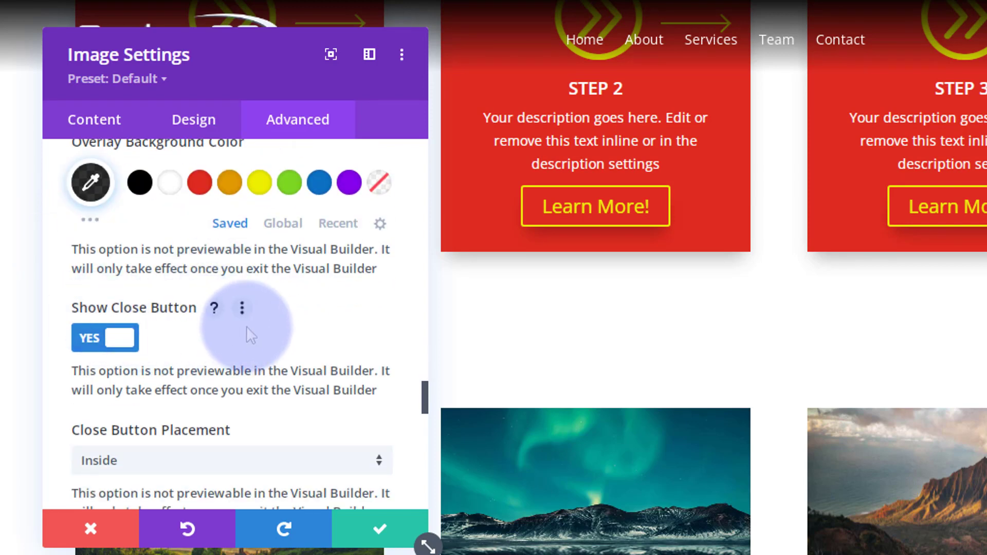
pyautogui.scroll(-2, 246, 326)
pyautogui.scroll(-4, 246, 326)
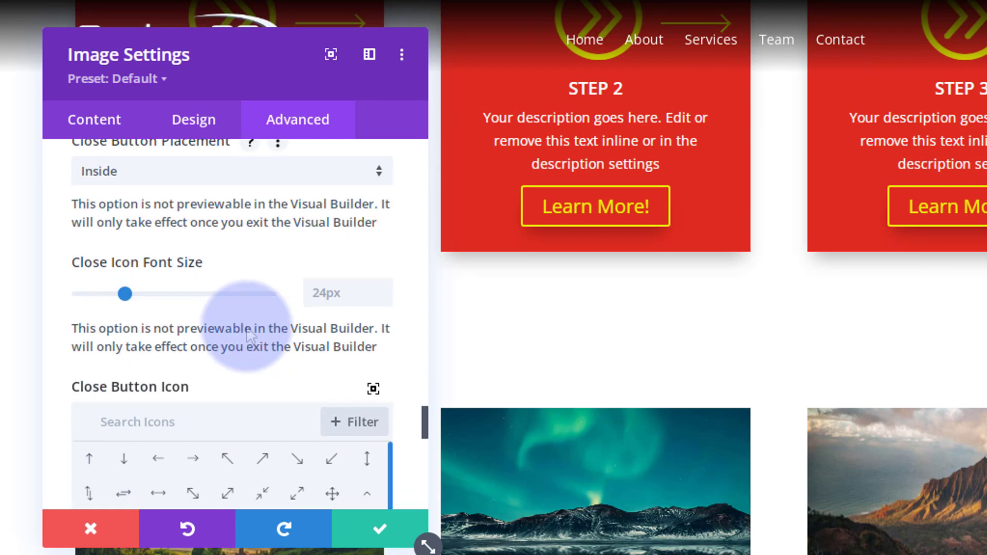
pyautogui.scroll(-2, 190, 396)
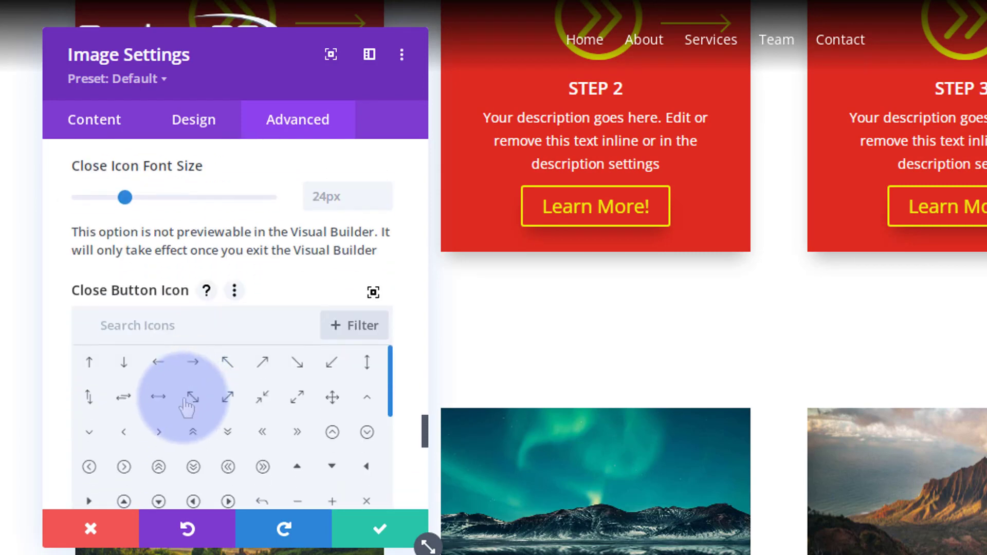
pyautogui.scroll(-4, 188, 378)
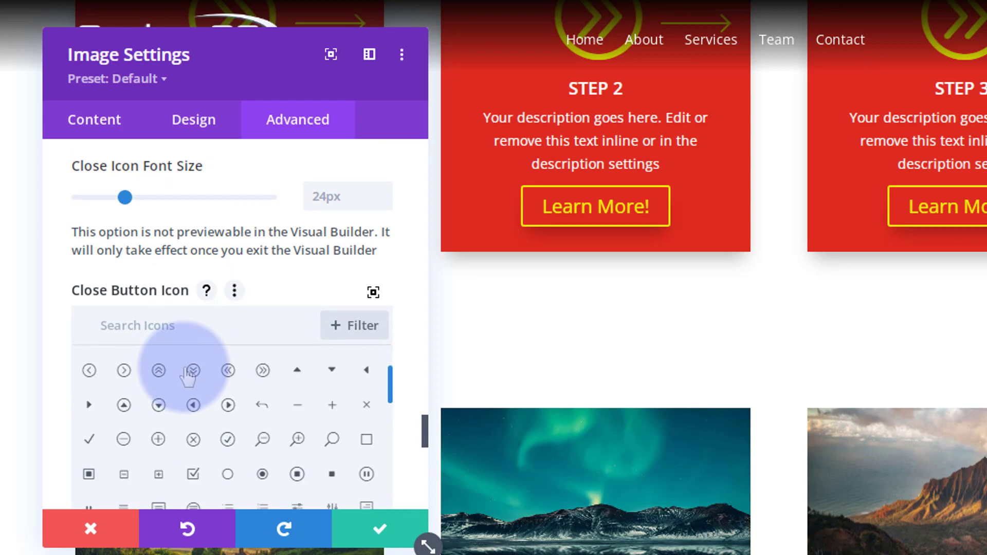
pyautogui.scroll(-5, 187, 378)
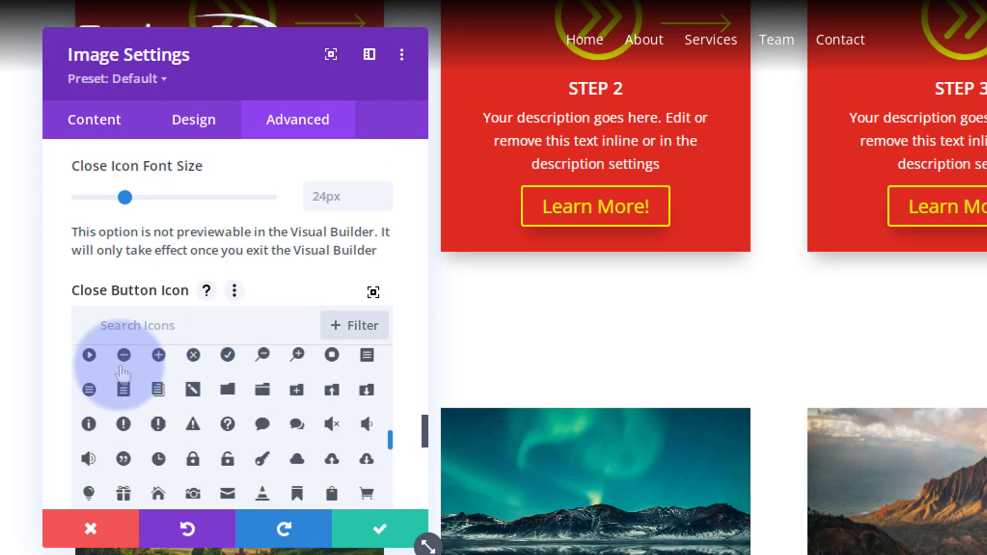
pyautogui.scroll(-2, 66, 361)
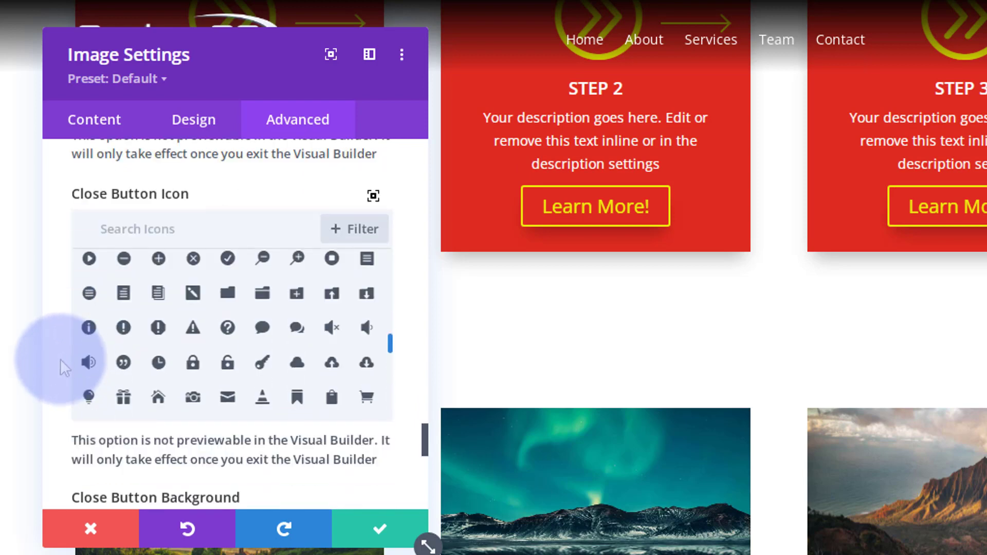
pyautogui.scroll(-2, 61, 360)
pyautogui.scroll(-2, 61, 359)
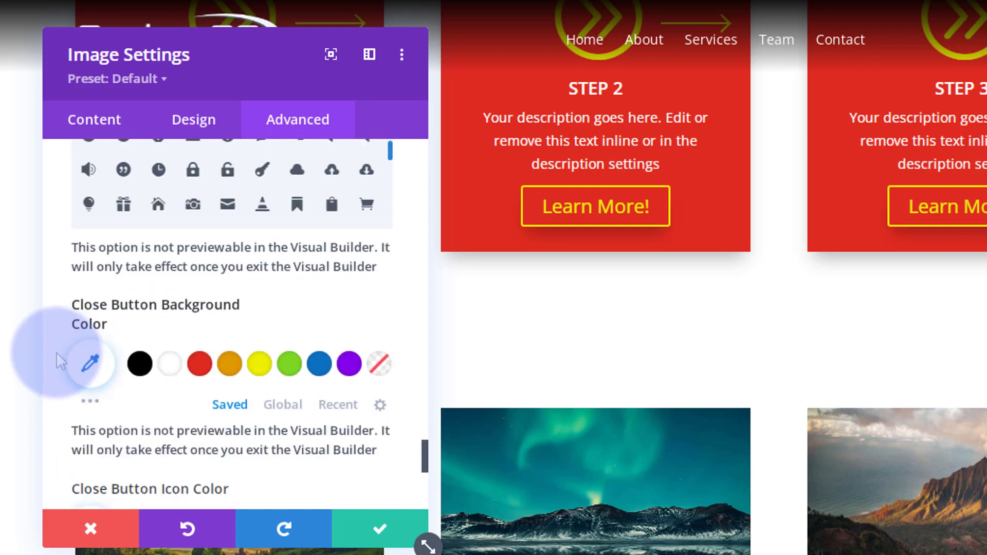
pyautogui.scroll(-4, 135, 331)
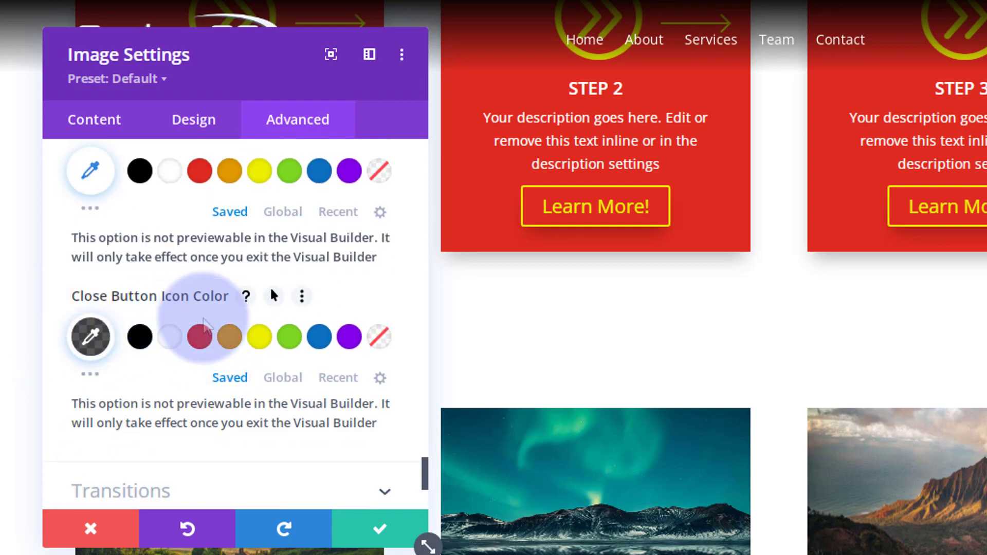
pyautogui.scroll(-2, 203, 321)
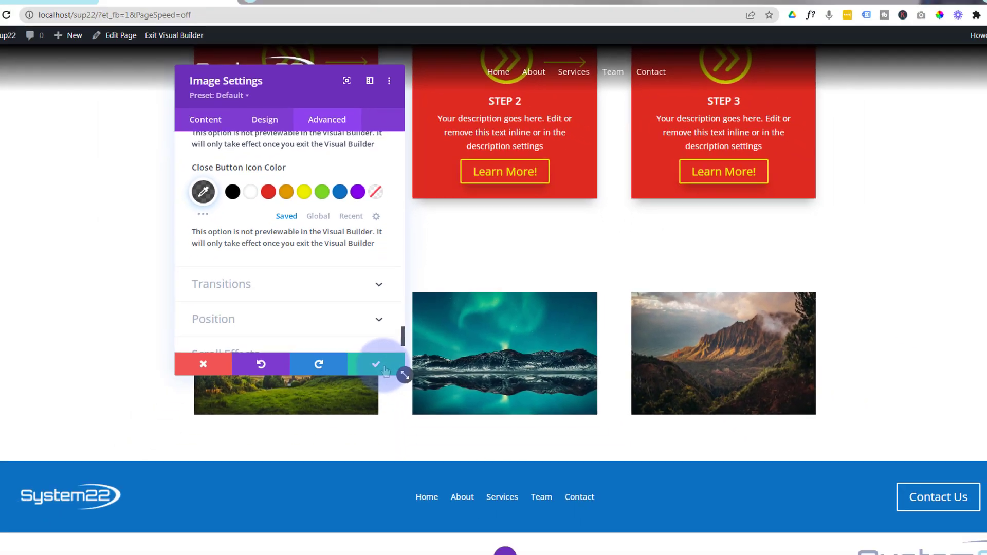
# Step: Save the image module and the page, then exit the Visual Builder to the live homepage
pyautogui.click(396, 538)
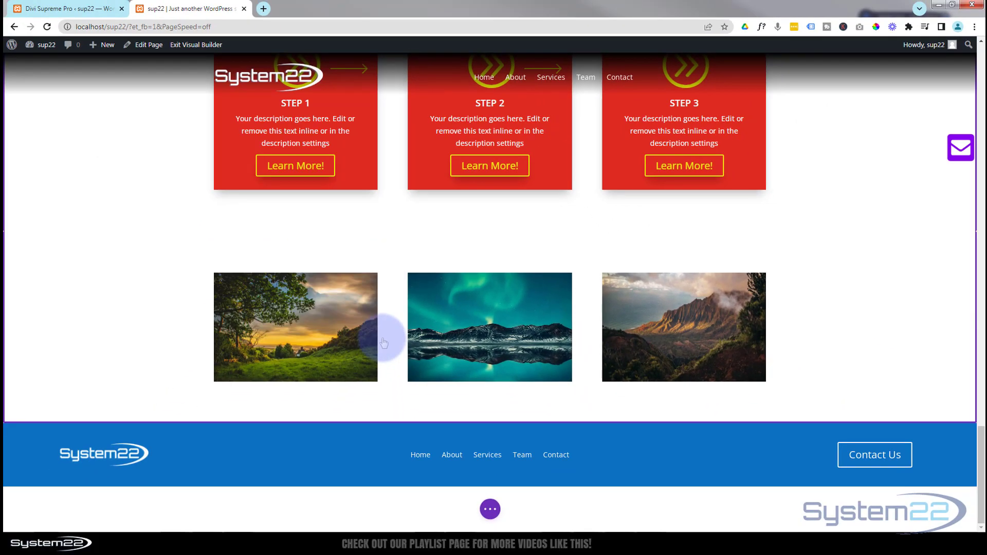
pyautogui.click(491, 510)
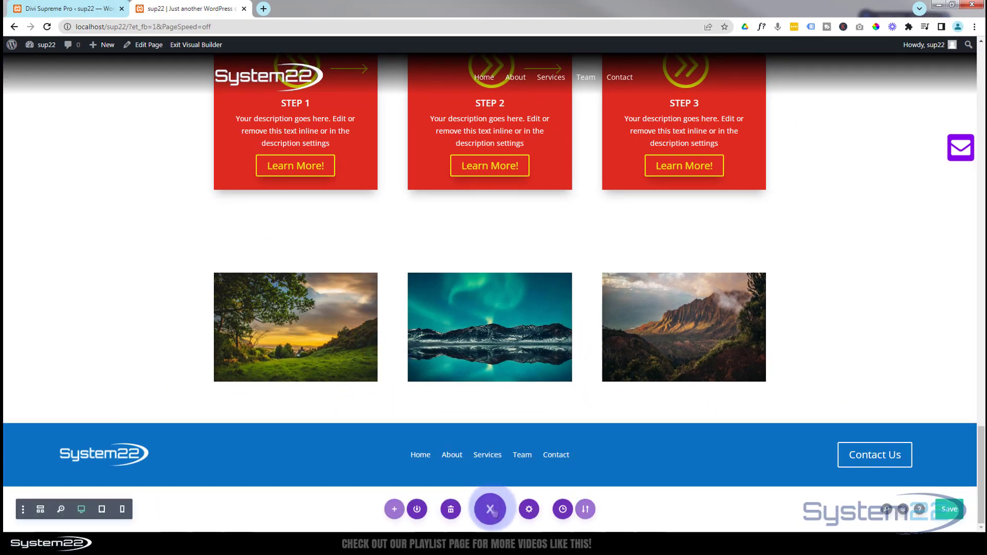
pyautogui.click(950, 511)
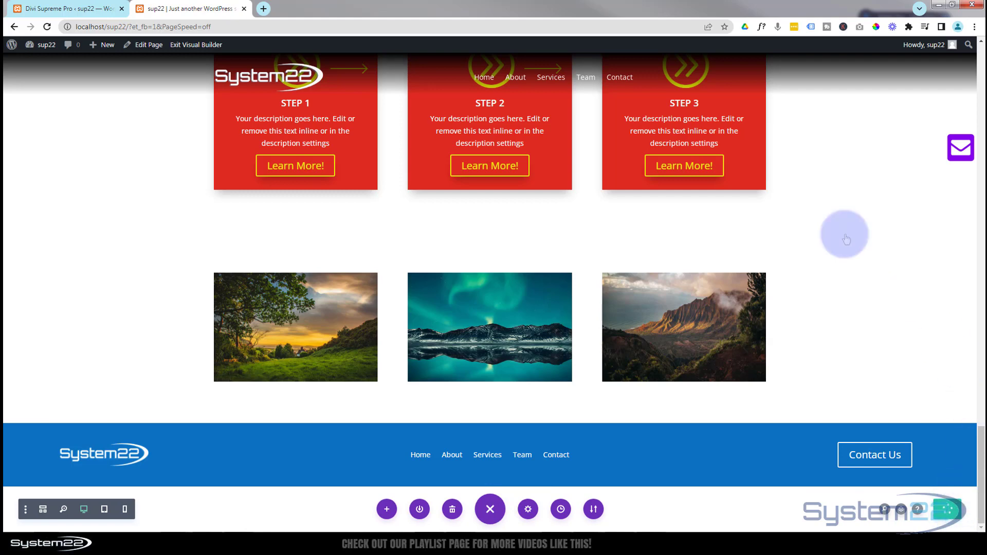
pyautogui.click(200, 46)
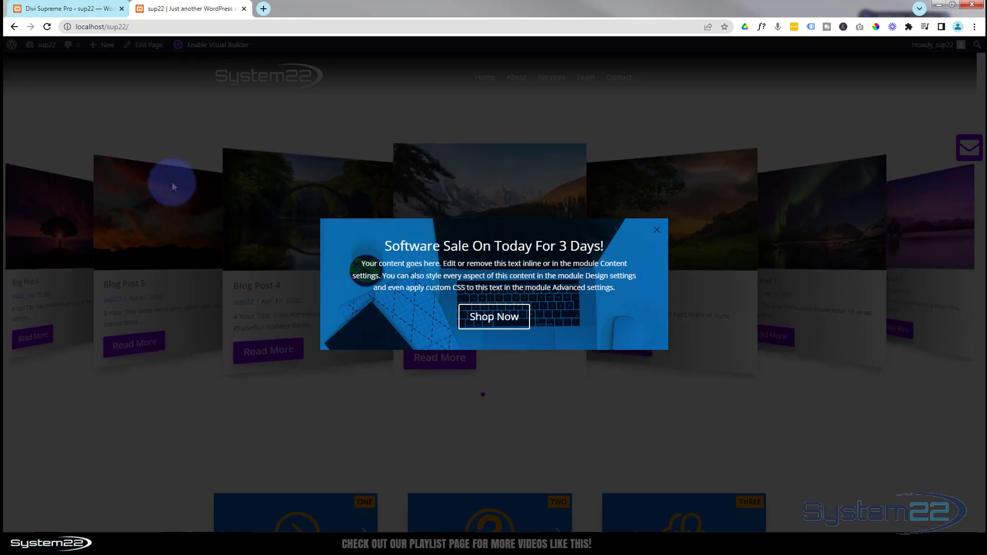
# Step: Dismiss the sale popup via its overlay and scroll the homepage to check the blog carousel
pyautogui.click(172, 181)
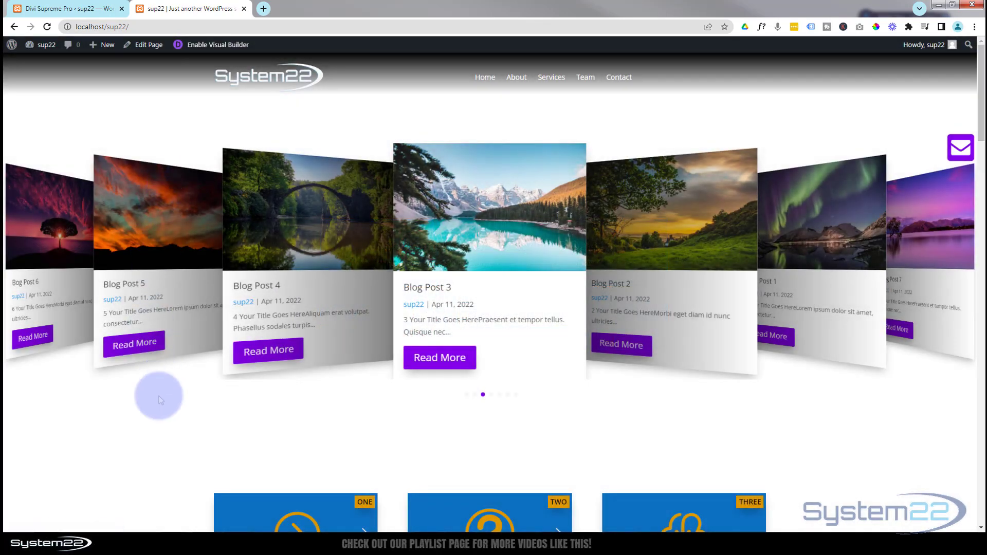
pyautogui.scroll(-5, 159, 396)
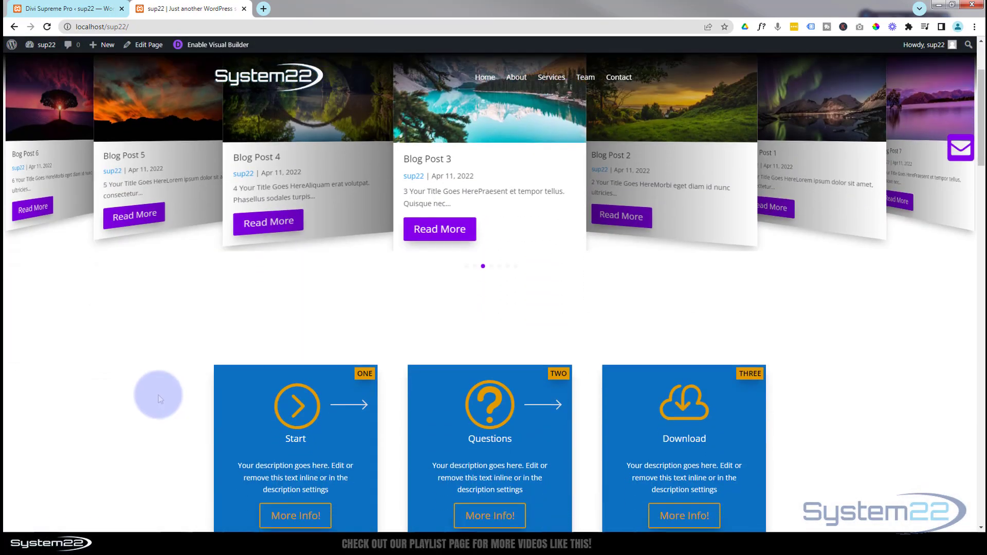
pyautogui.scroll(5, 158, 394)
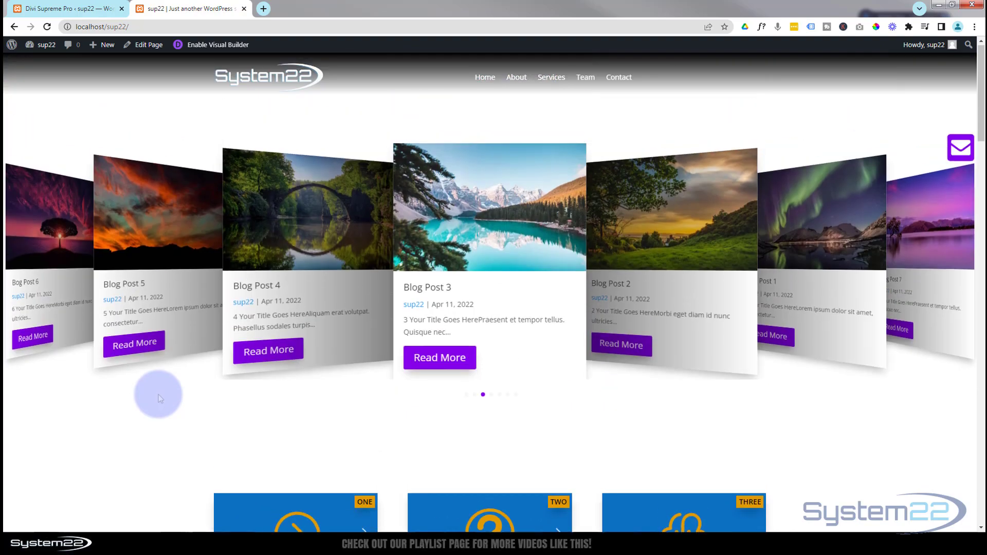
pyautogui.scroll(-2, 249, 427)
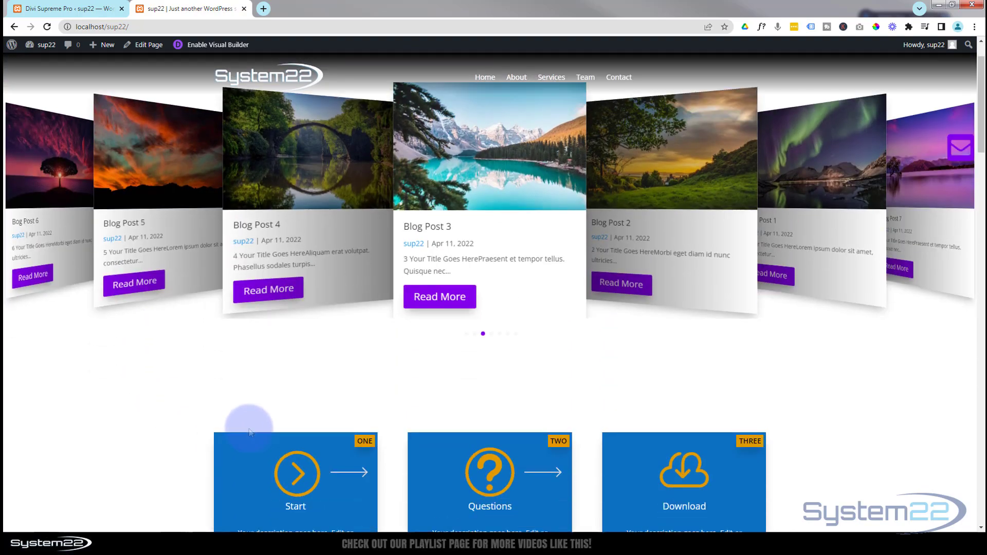
pyautogui.scroll(2, 234, 423)
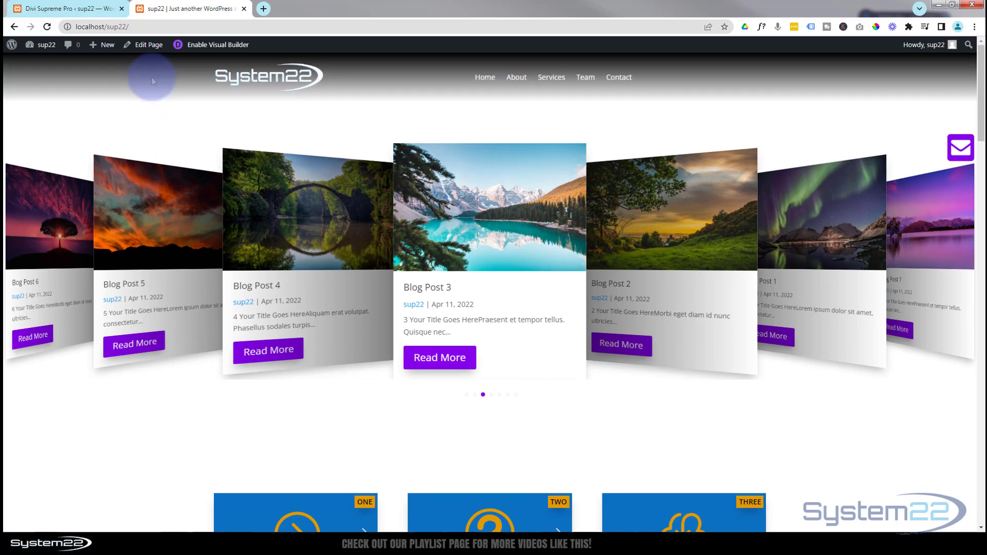
pyautogui.click(47, 28)
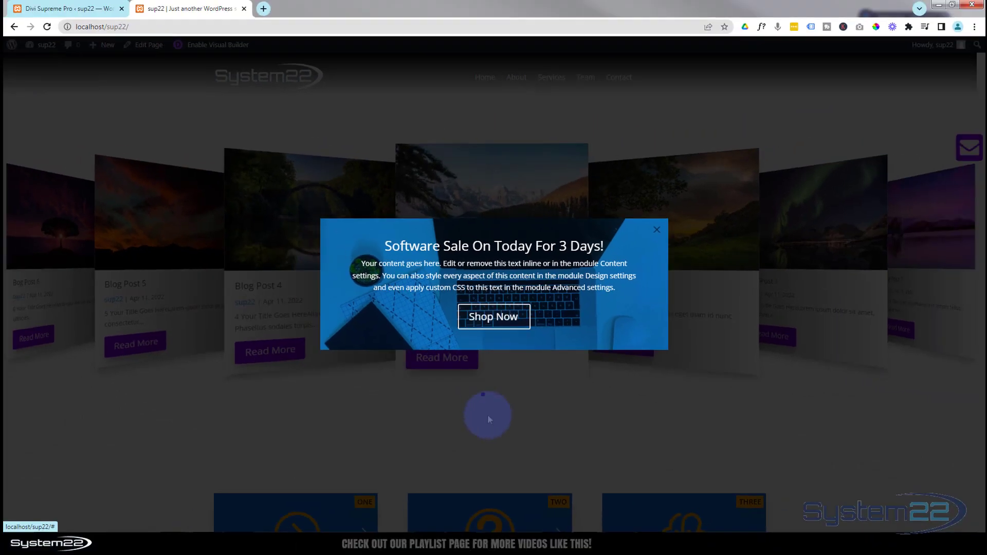
pyautogui.click(487, 415)
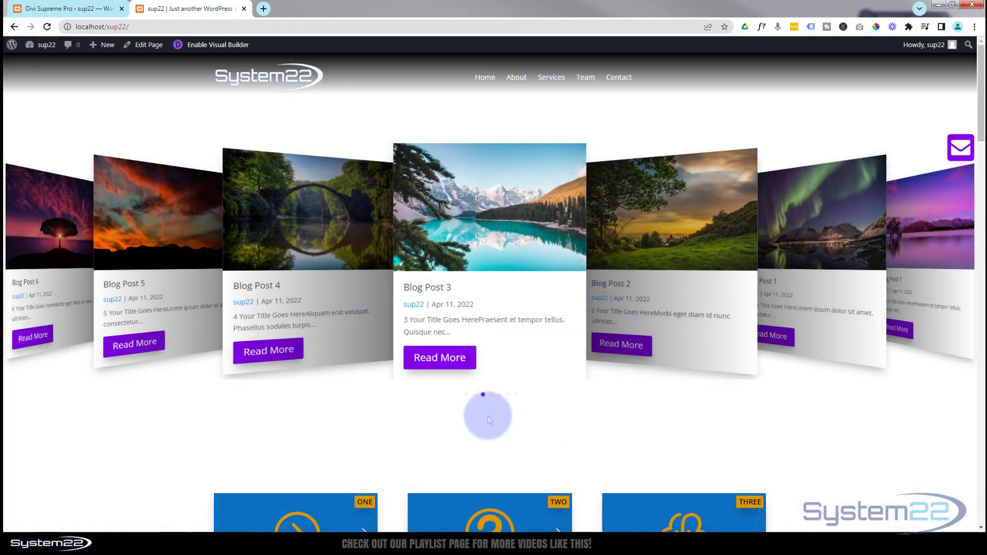